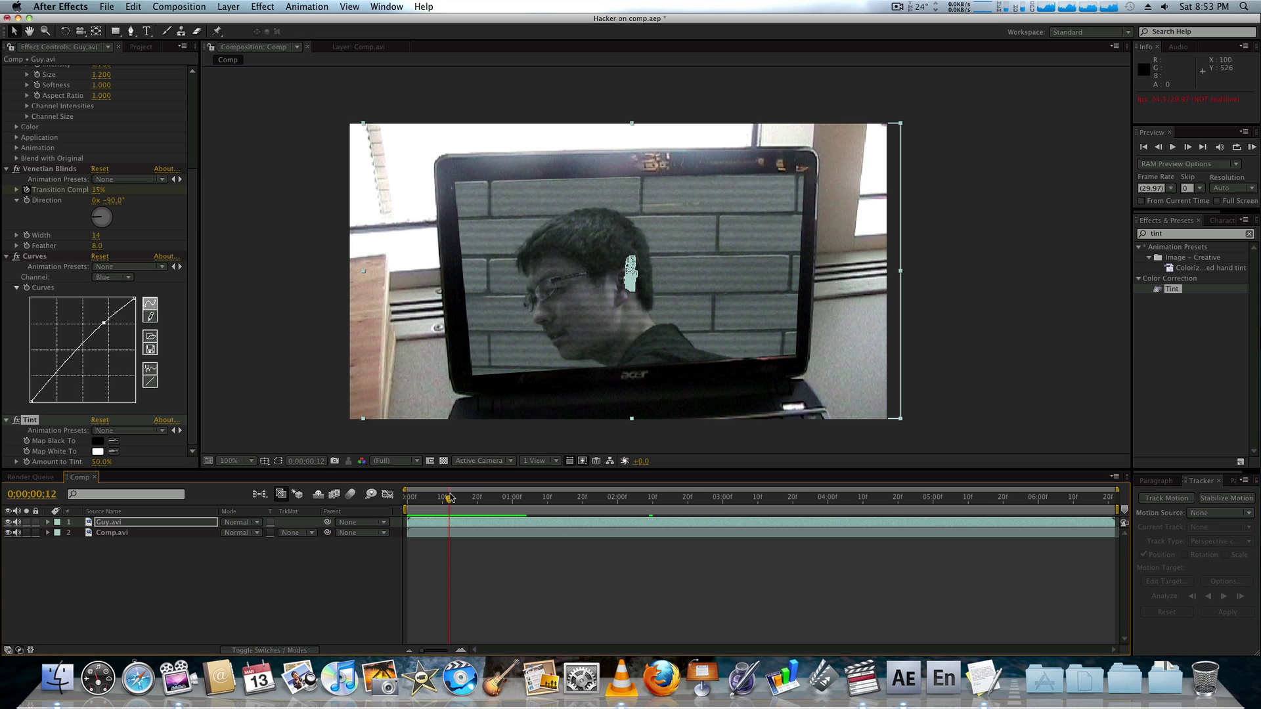
Step: Pre-compose the Guy.avi layer into 'Guy.avi Comp 1', moving all attributes into the new composition
{"action": "left_click", "coordinate": [893, 7]}
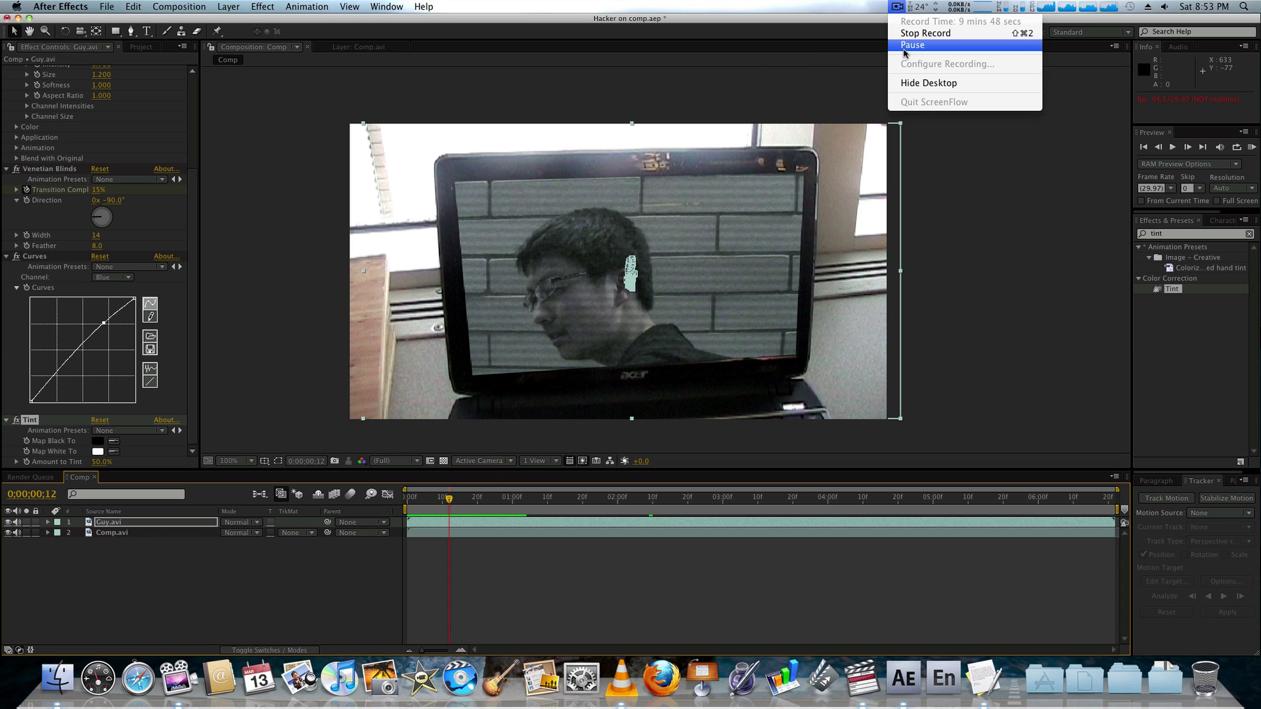
{"action": "left_click", "coordinate": [763, 210]}
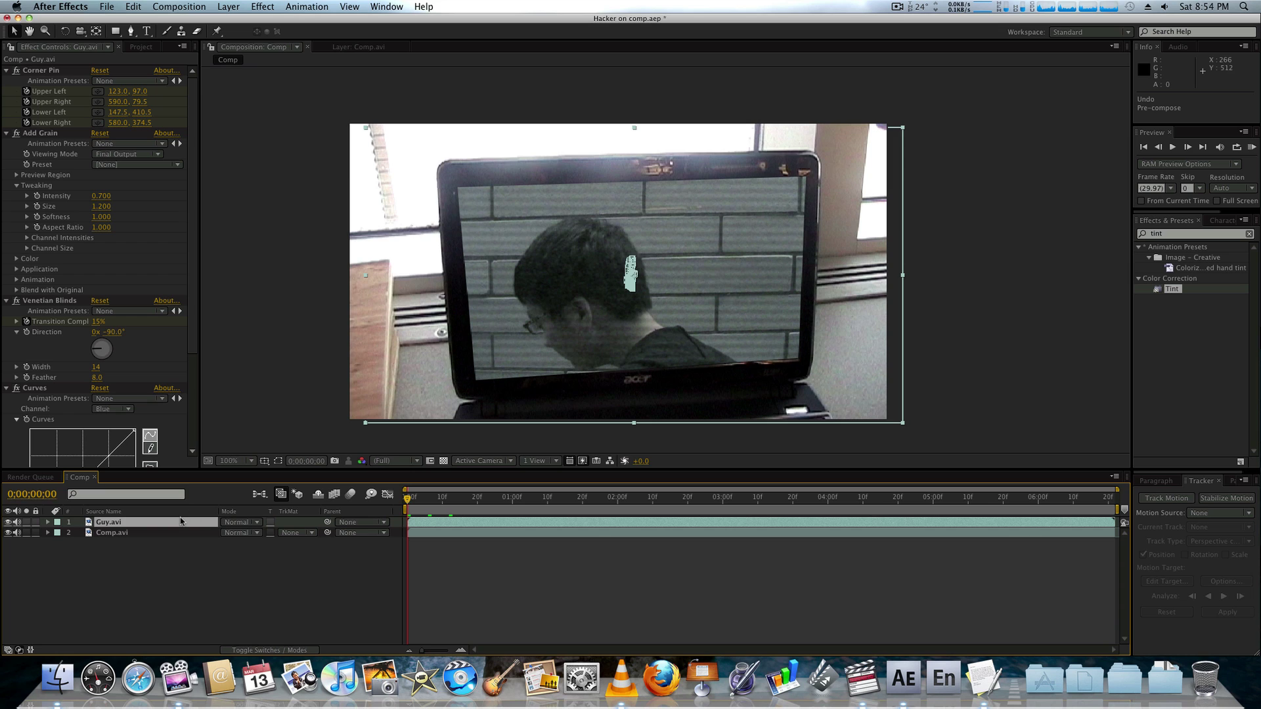
{"action": "key", "text": "super+shift+c"}
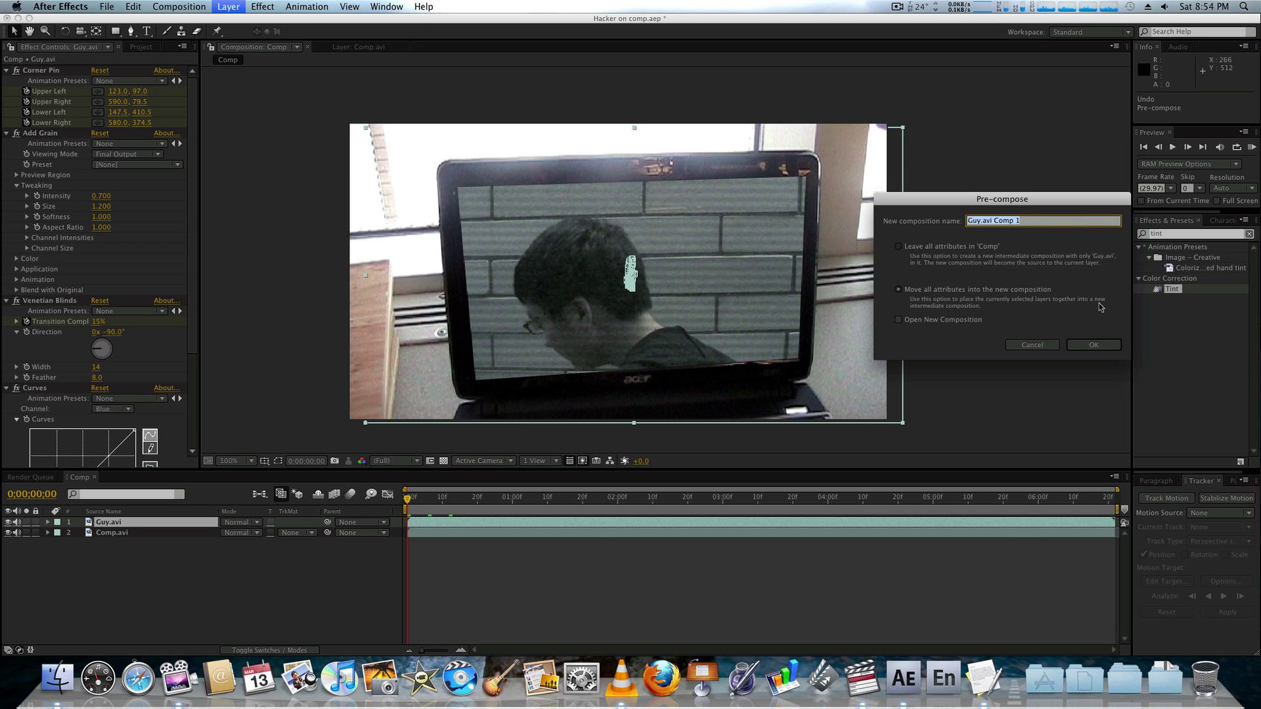
{"action": "left_click", "coordinate": [1093, 345]}
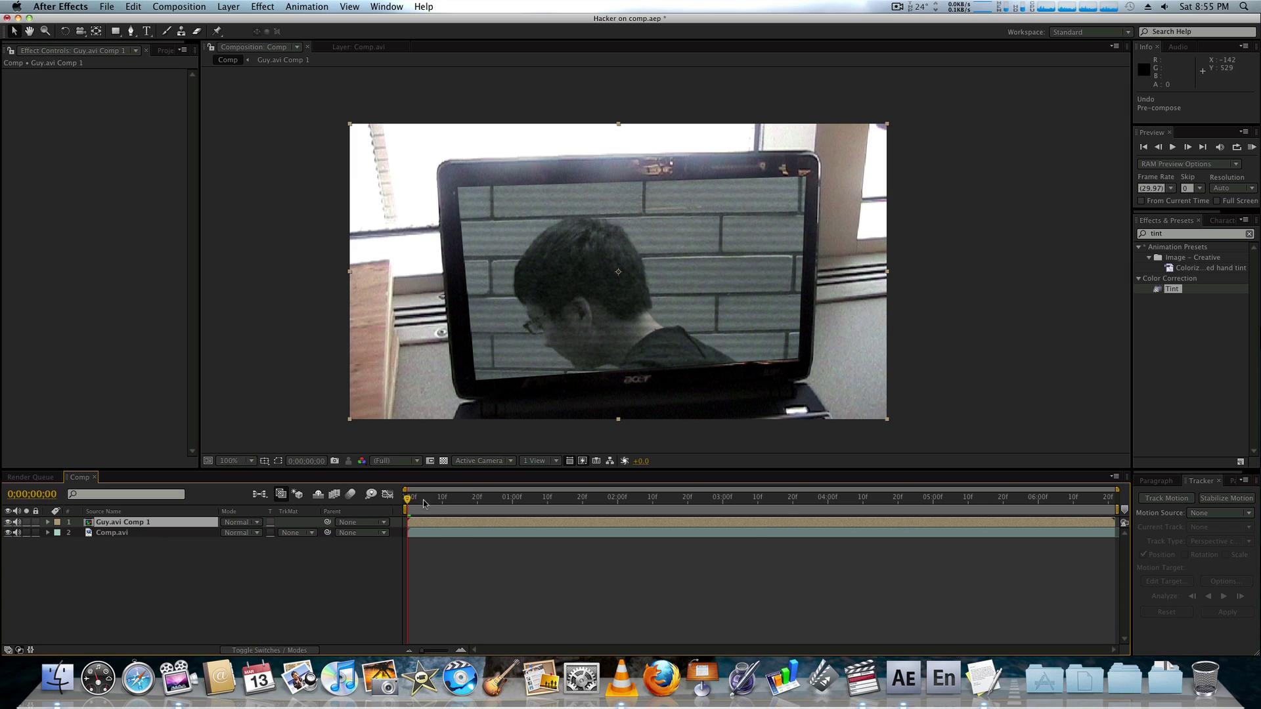
Step: Draw a rounded rectangle mask over the laptop screen on Guy.avi Comp 1
{"action": "left_click", "coordinate": [117, 33]}
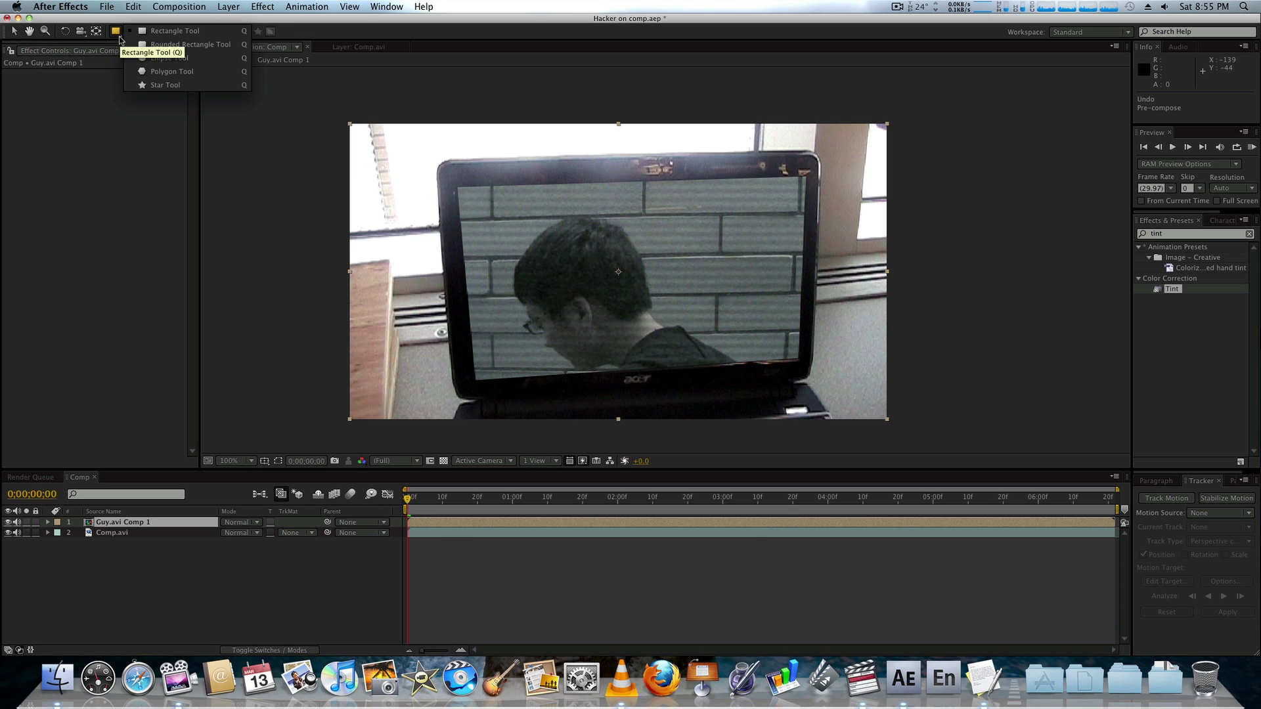
{"action": "left_click", "coordinate": [170, 46]}
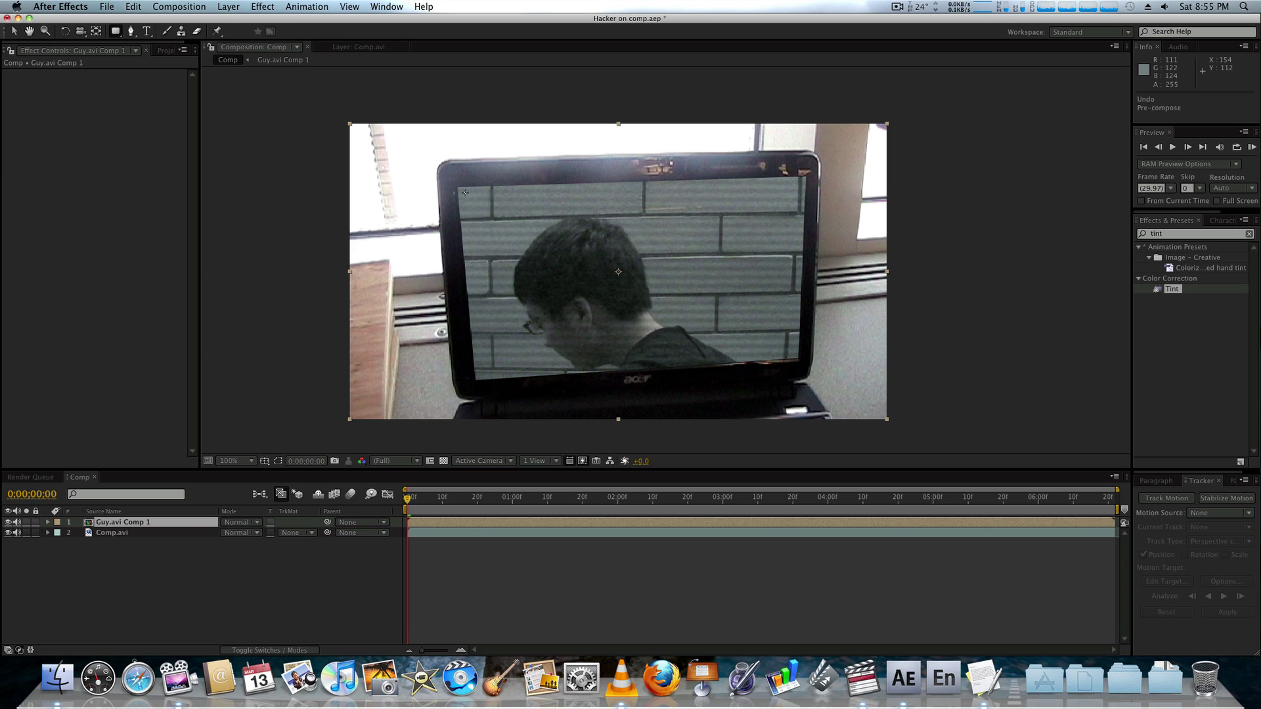
{"action": "mouse_move", "coordinate": [462, 191]}
{"action": "left_mouse_down"}
{"action": "mouse_move", "coordinate": [580, 243]}
{"action": "mouse_move", "coordinate": [584, 308]}
{"action": "mouse_move", "coordinate": [628, 356]}
{"action": "mouse_move", "coordinate": [637, 258]}
{"action": "mouse_move", "coordinate": [675, 310]}
{"action": "mouse_move", "coordinate": [765, 348]}
{"action": "mouse_move", "coordinate": [808, 345]}
{"action": "left_mouse_up"}
Step: Free-transform the mask wider and down to the screen's bottom edge, then hide mask paths
{"action": "key", "text": "v"}
{"action": "double_click", "coordinate": [795, 347]}
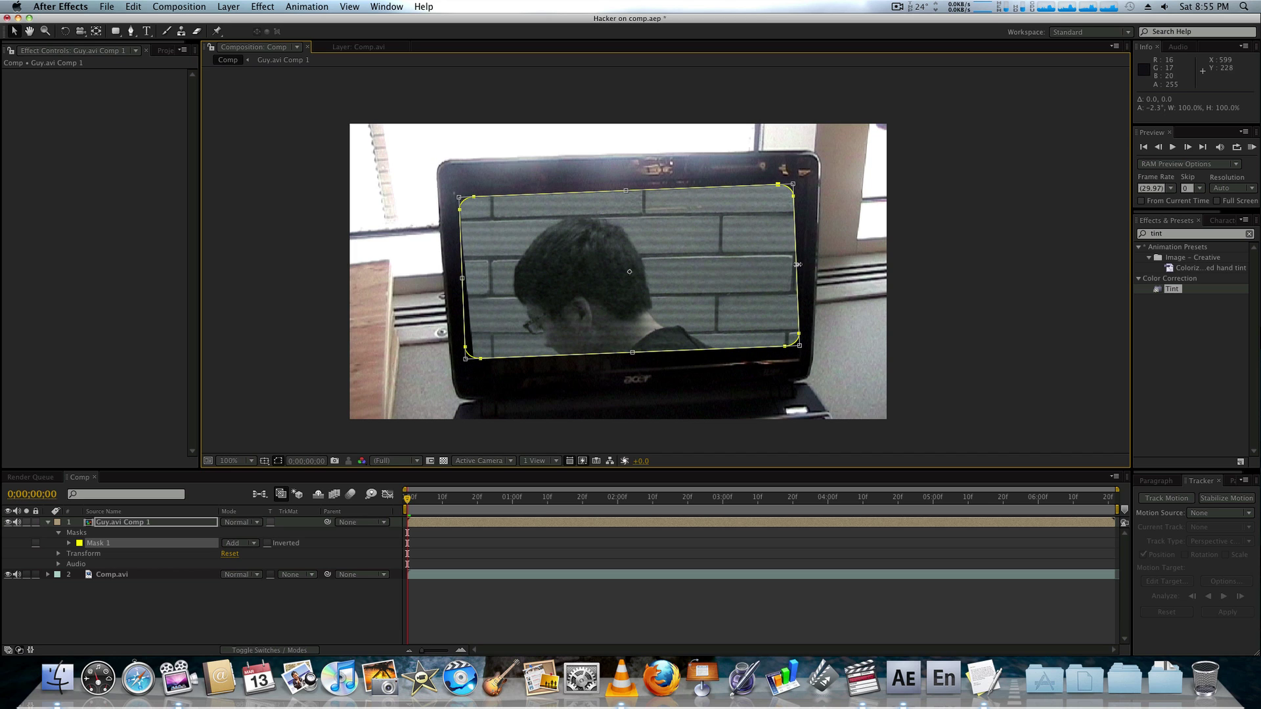
{"action": "left_click_drag", "start_coordinate": [797, 264], "coordinate": [804, 265]}
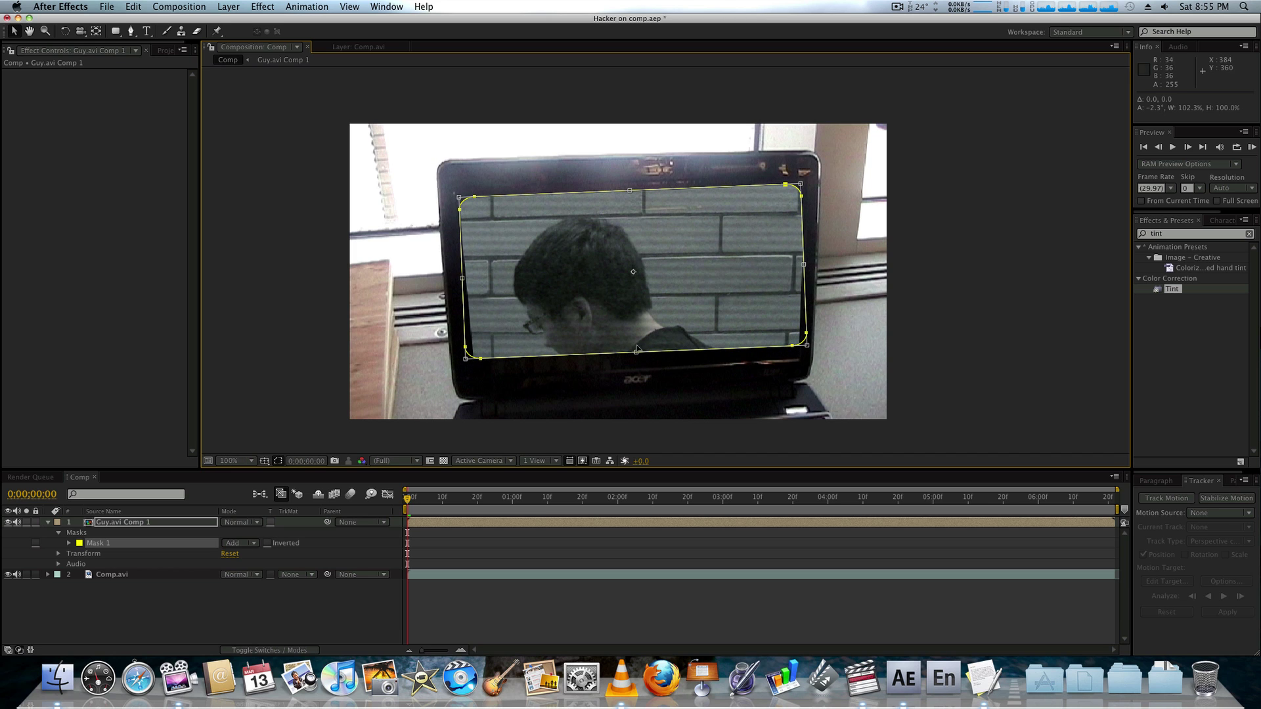
{"action": "left_click_drag", "start_coordinate": [636, 351], "coordinate": [638, 370]}
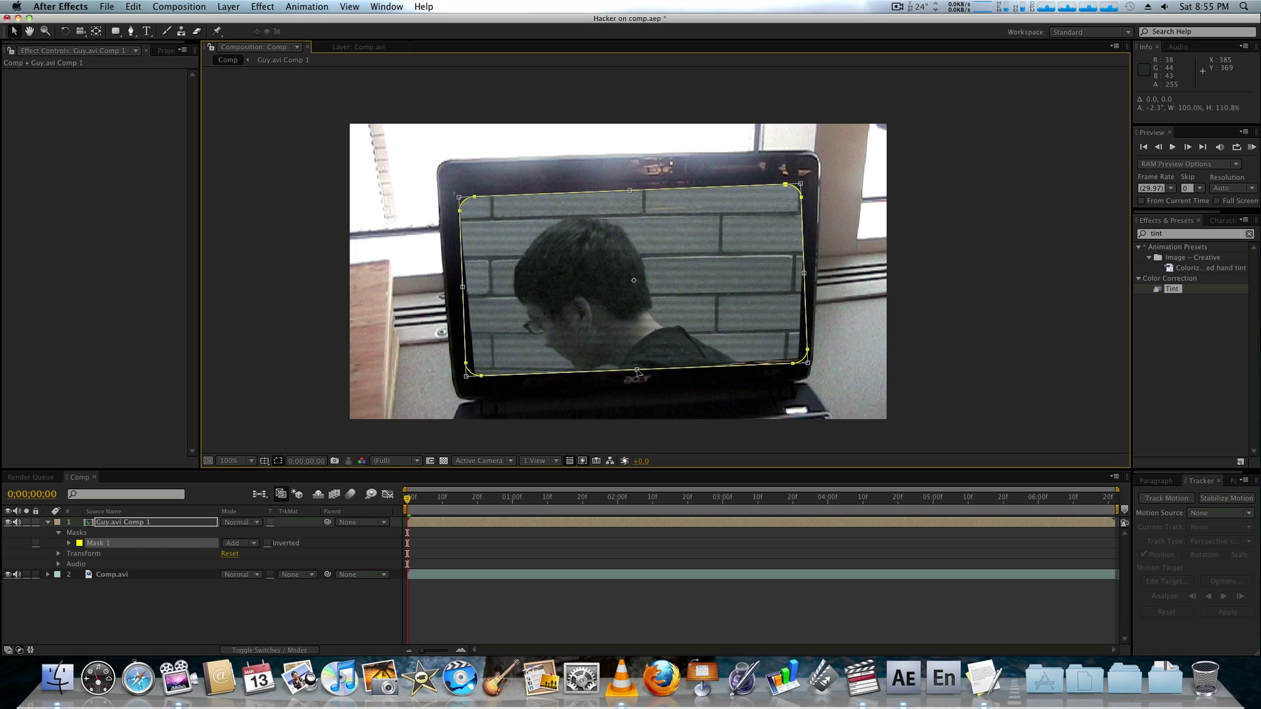
{"action": "key", "text": "Return"}
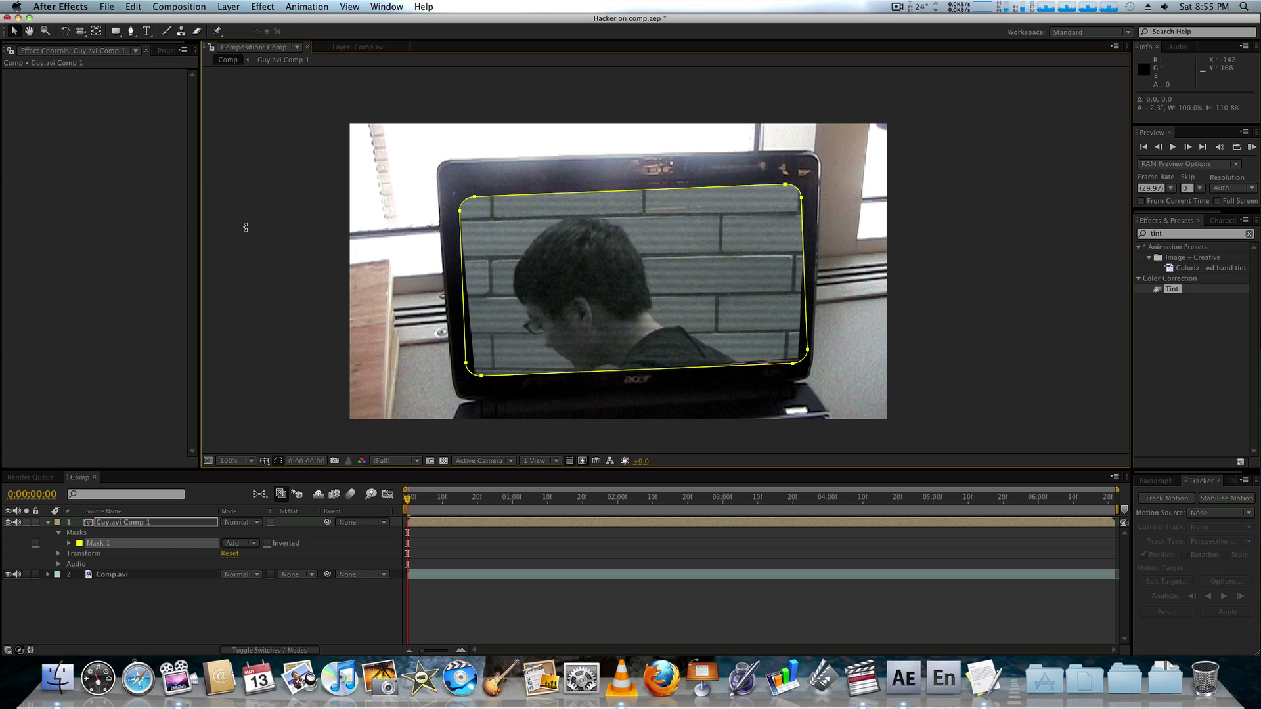
{"action": "left_click", "coordinate": [278, 461]}
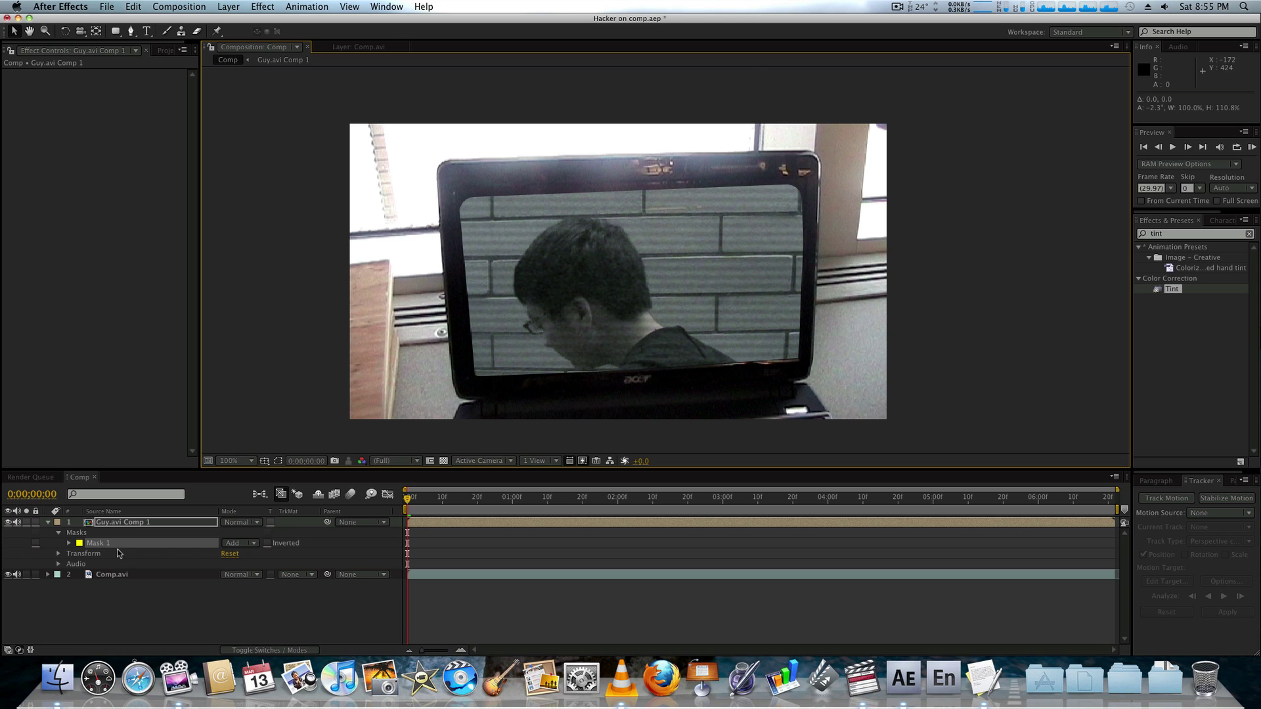
Step: Give Mask 1 a 115 px feather and -34 px expansion, then preview the composite
{"action": "key", "text": "m"}
{"action": "key", "text": "m"}
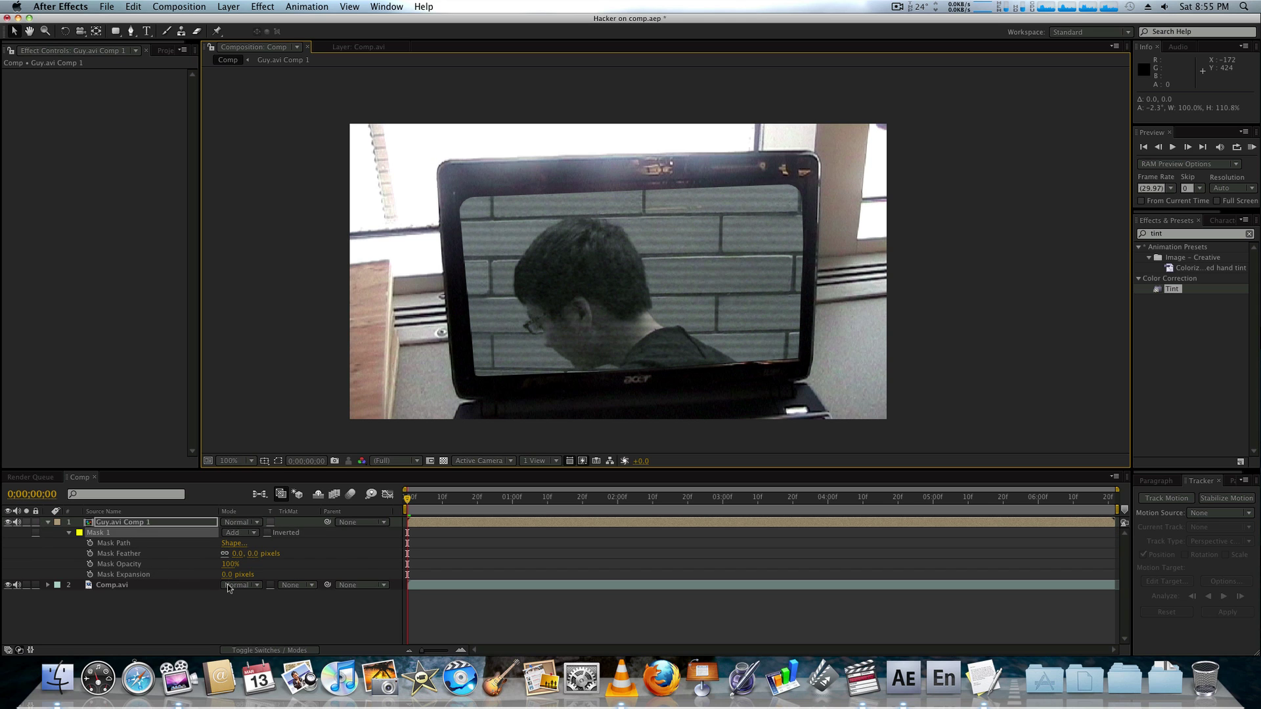
{"action": "left_click_drag", "start_coordinate": [254, 552], "coordinate": [329, 562]}
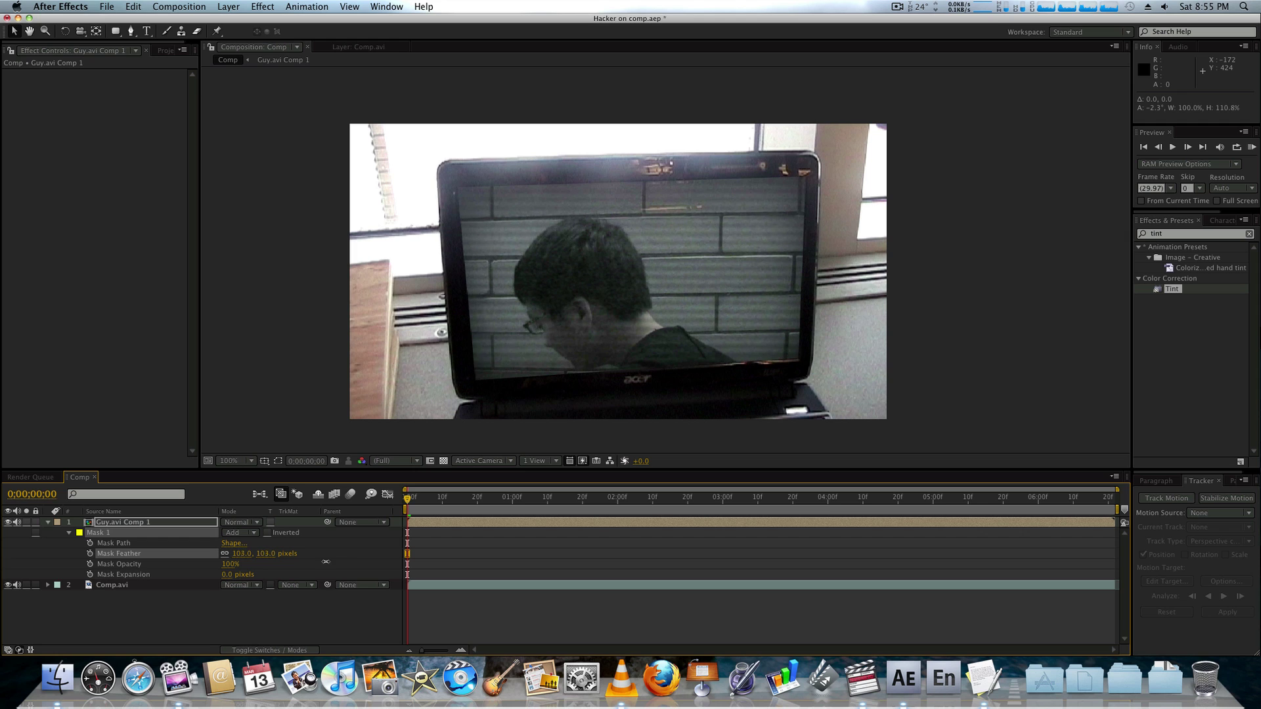
{"action": "left_click_drag", "start_coordinate": [230, 576], "coordinate": [298, 560]}
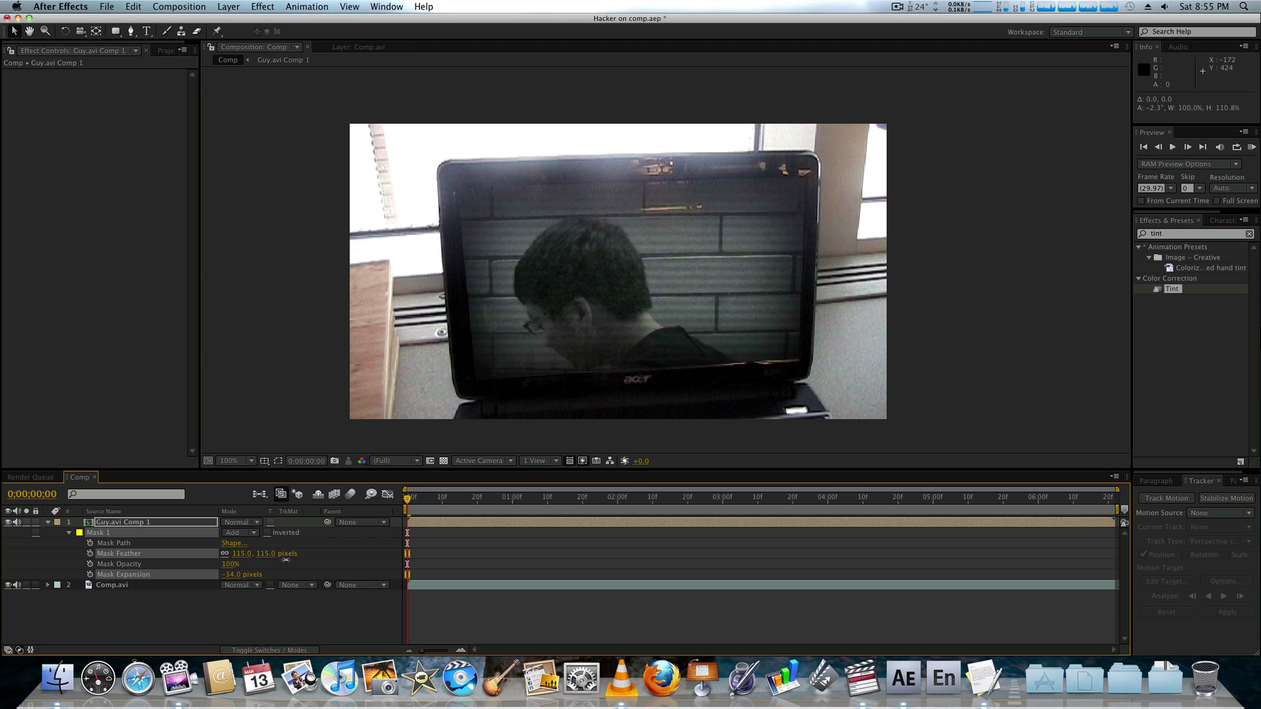
{"action": "left_click", "coordinate": [268, 609]}
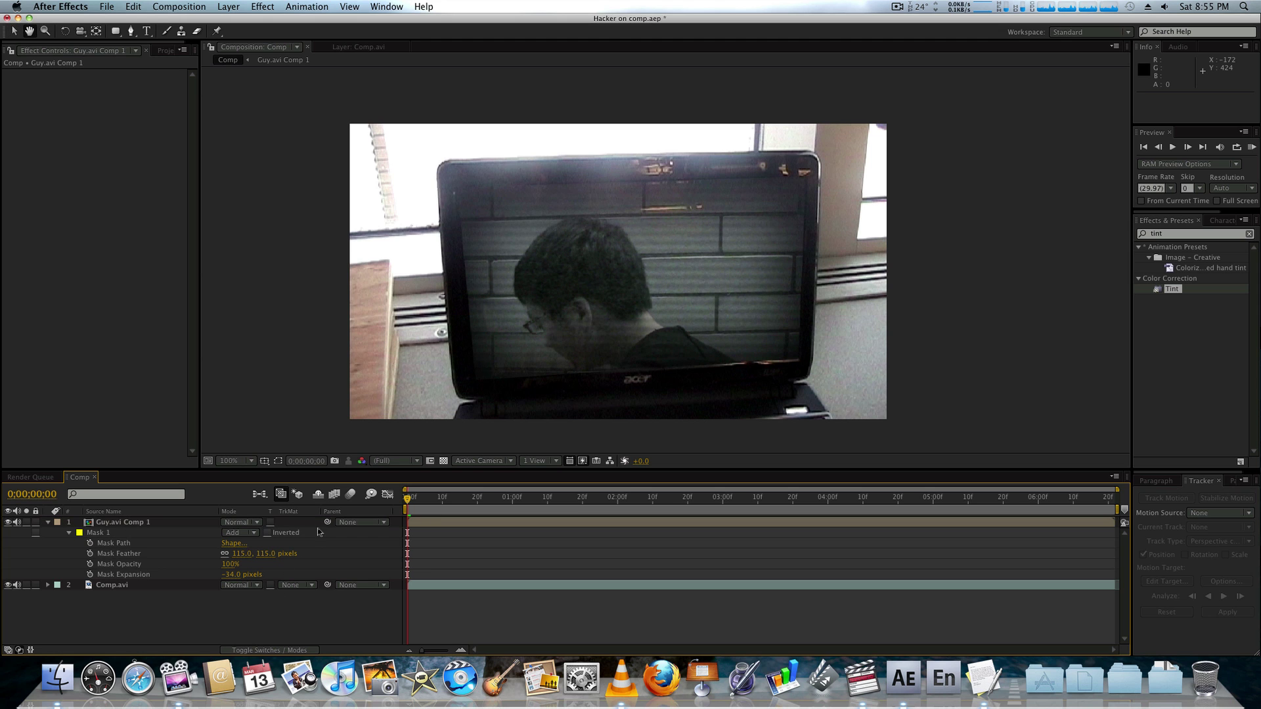
{"action": "key", "text": "space"}
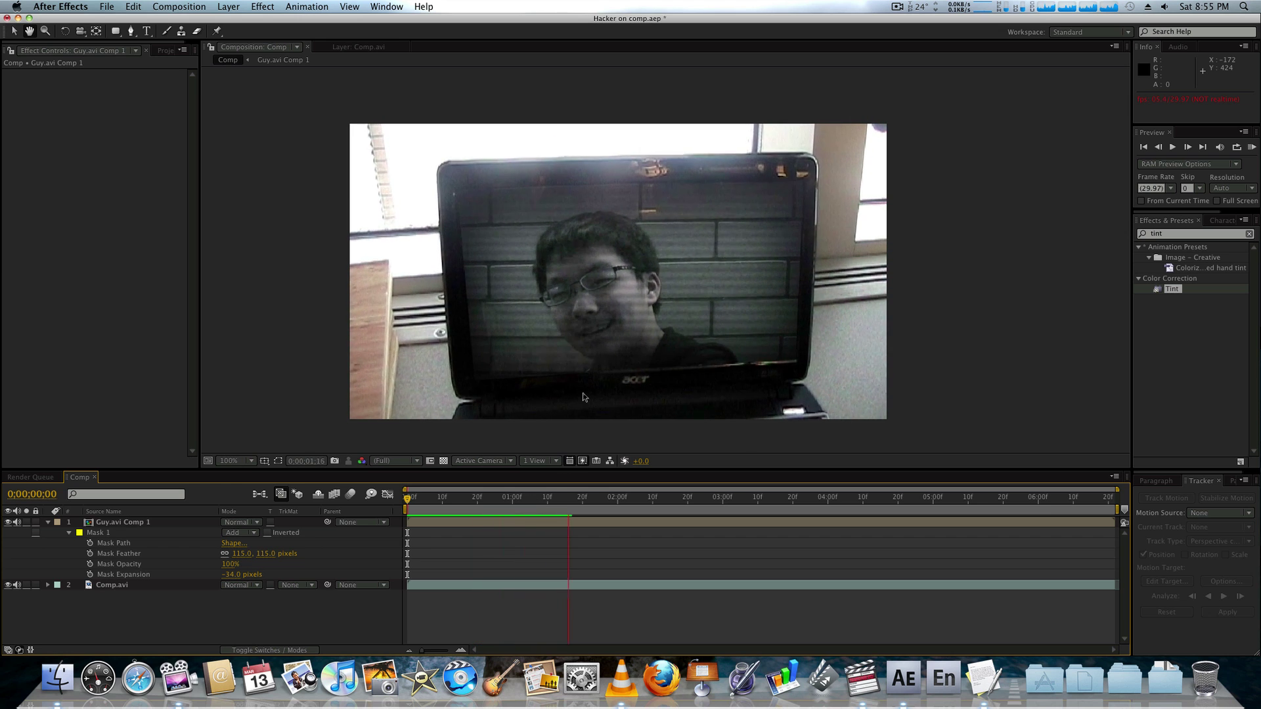
Step: End the work area at the current time and watch the looping preview before stopping it
{"action": "key", "text": "n"}
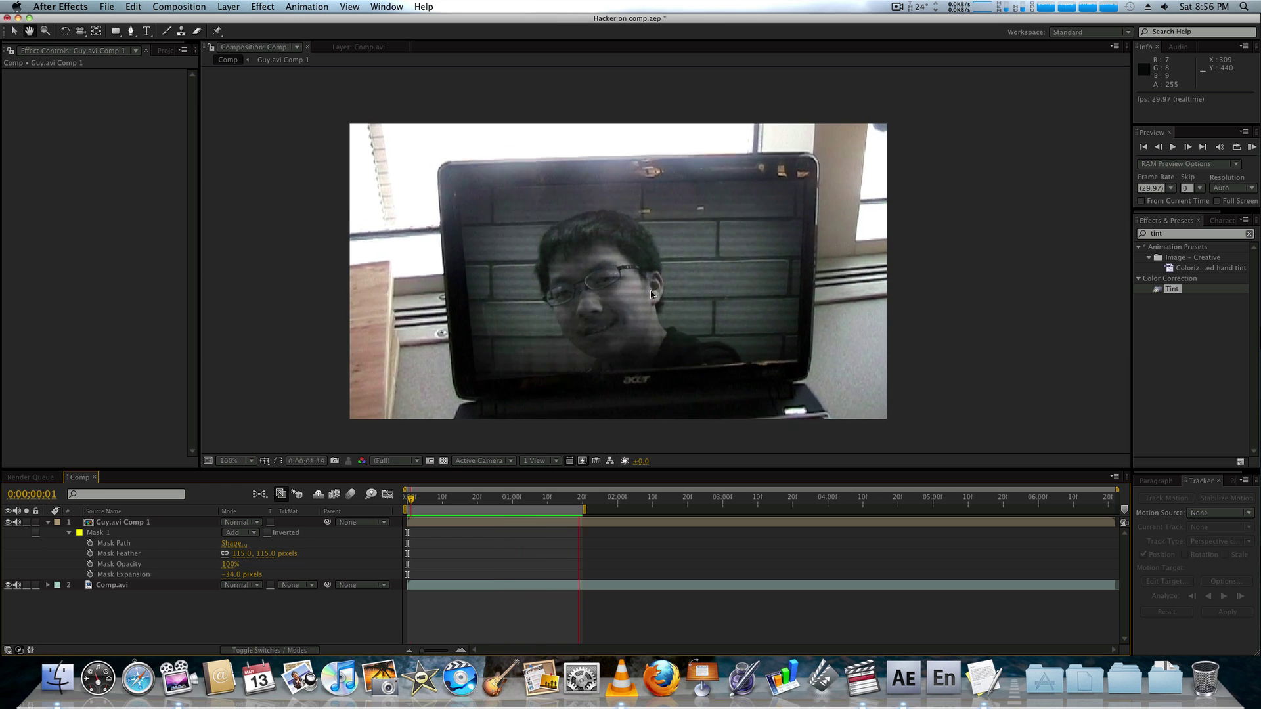
{"action": "key", "text": "space"}
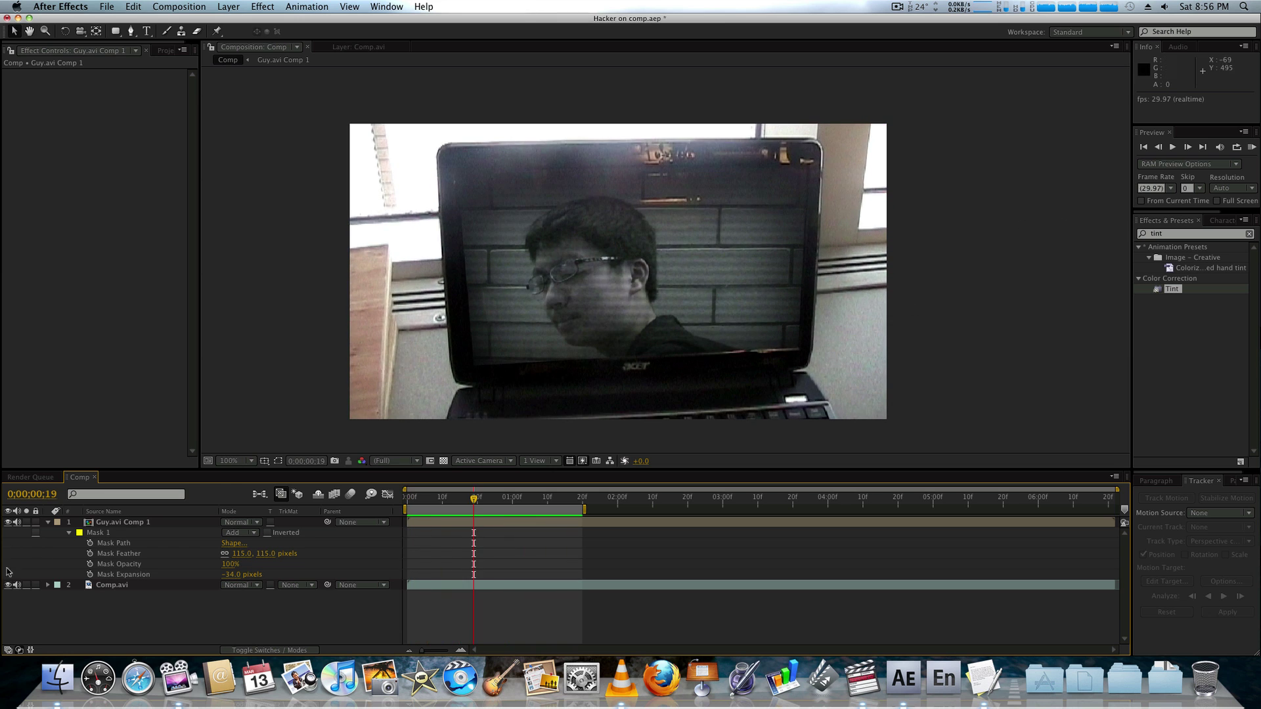
Step: Inside Guy.avi Comp 1, turn off Corner Pin and the Venetian Blinds effect on Guy.avi
{"action": "left_click", "coordinate": [48, 522]}
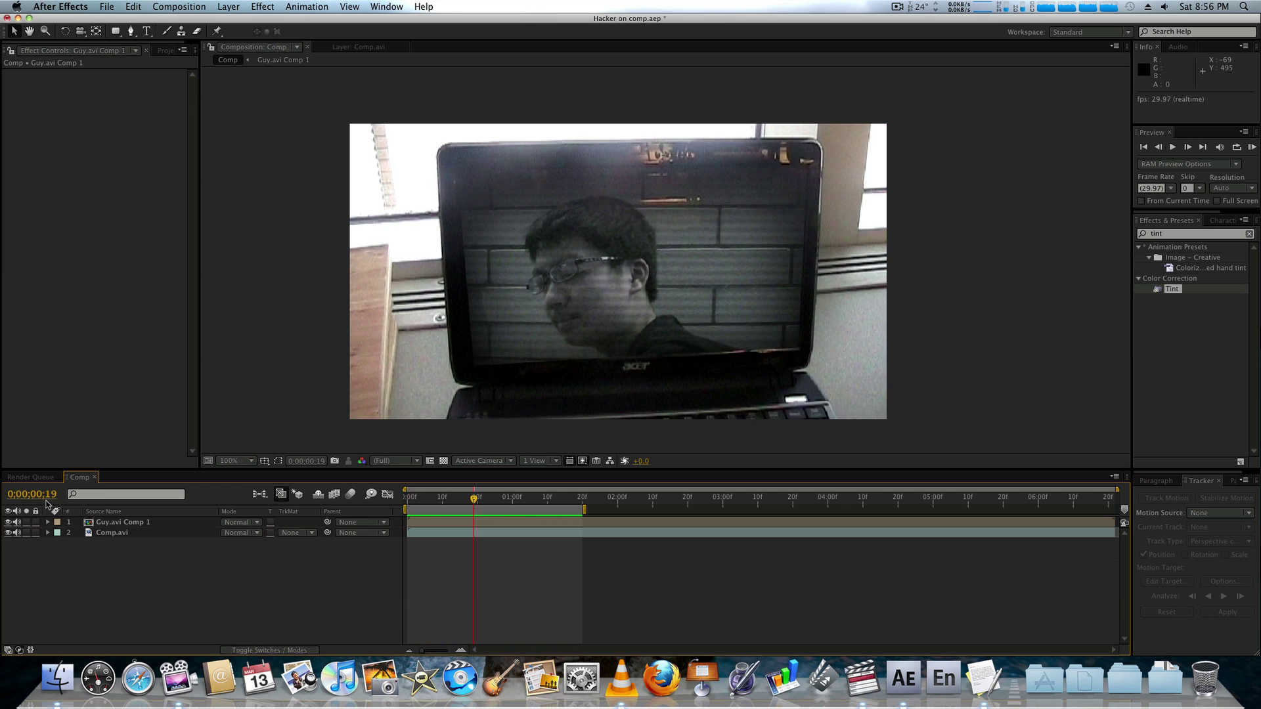
{"action": "left_click", "coordinate": [107, 524]}
{"action": "double_click", "coordinate": [108, 524]}
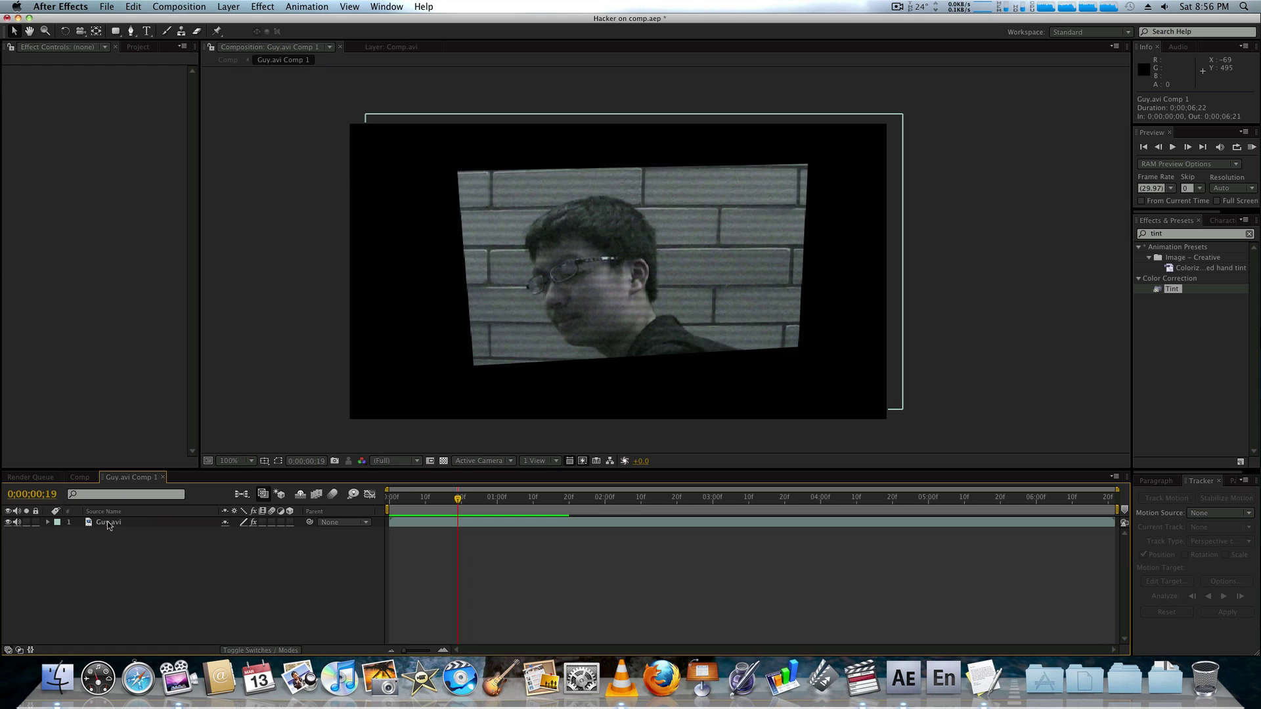
{"action": "left_click", "coordinate": [108, 522]}
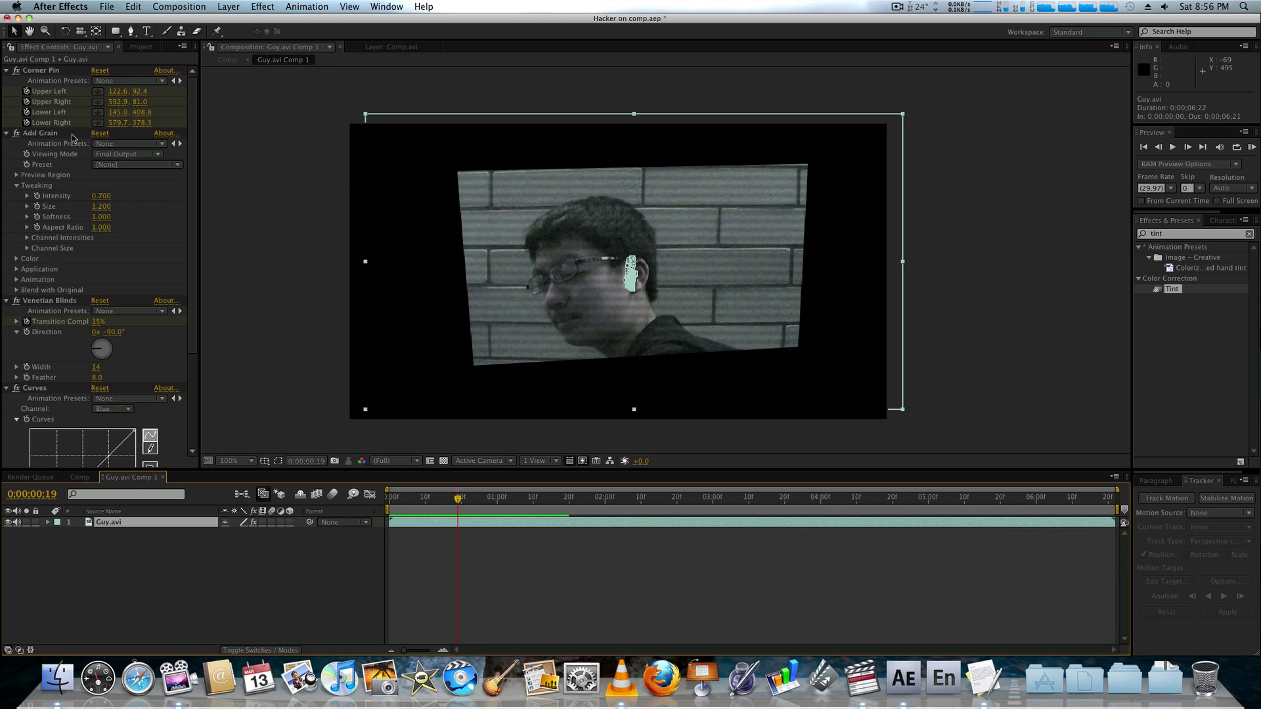
{"action": "left_click", "coordinate": [16, 71]}
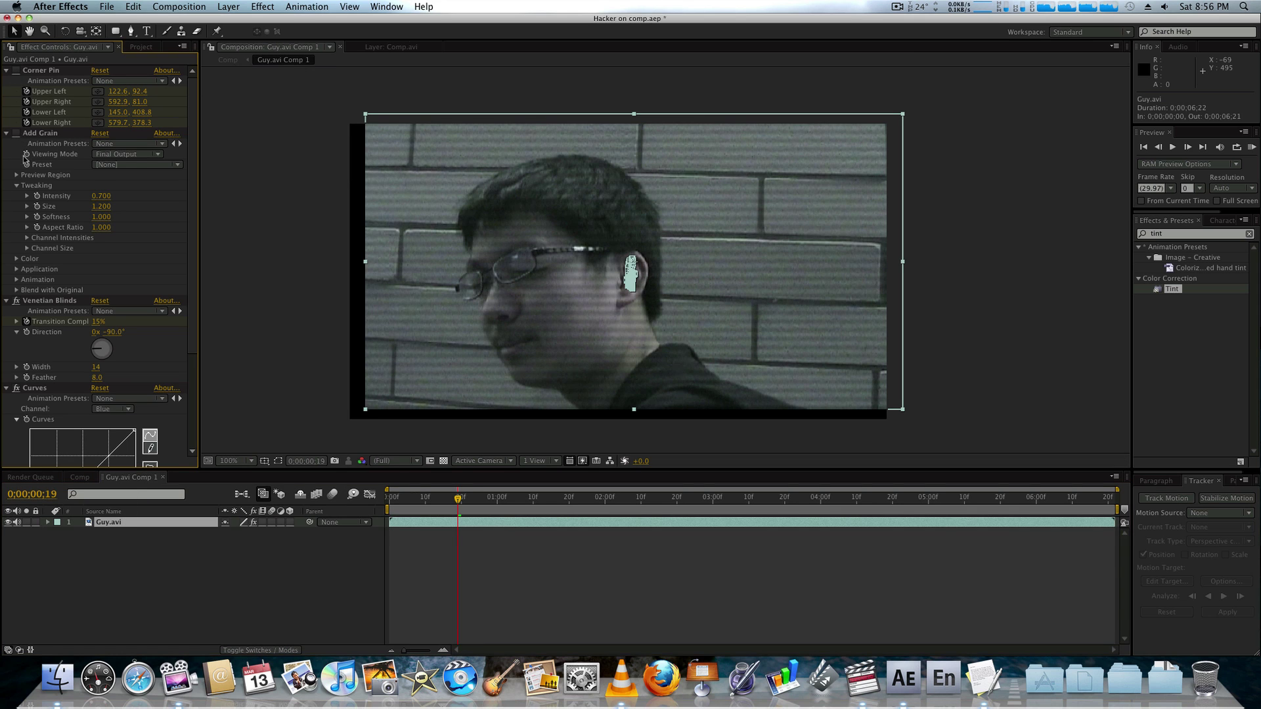
{"action": "scroll", "coordinate": [25, 157], "scroll_direction": "down", "scroll_amount": 4}
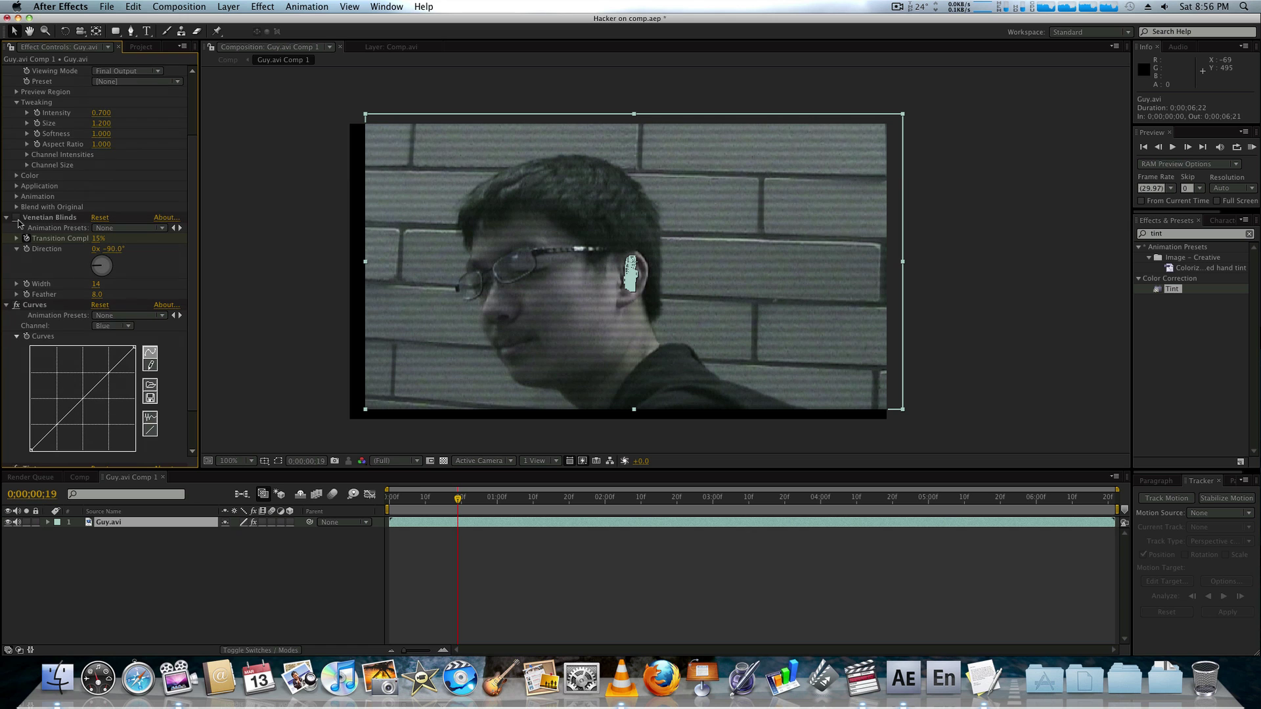
{"action": "left_click", "coordinate": [17, 218]}
{"action": "scroll", "coordinate": [21, 312], "scroll_direction": "down", "scroll_amount": 3}
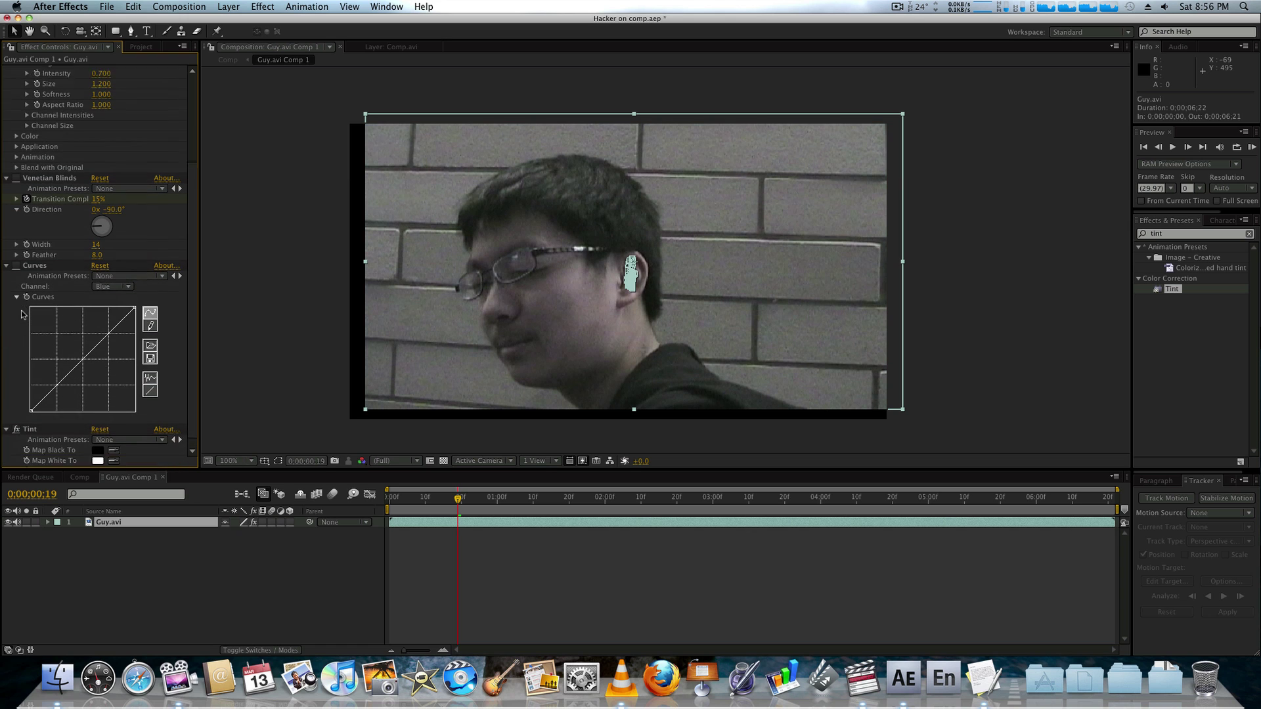
{"action": "scroll", "coordinate": [21, 421], "scroll_direction": "up", "scroll_amount": 6}
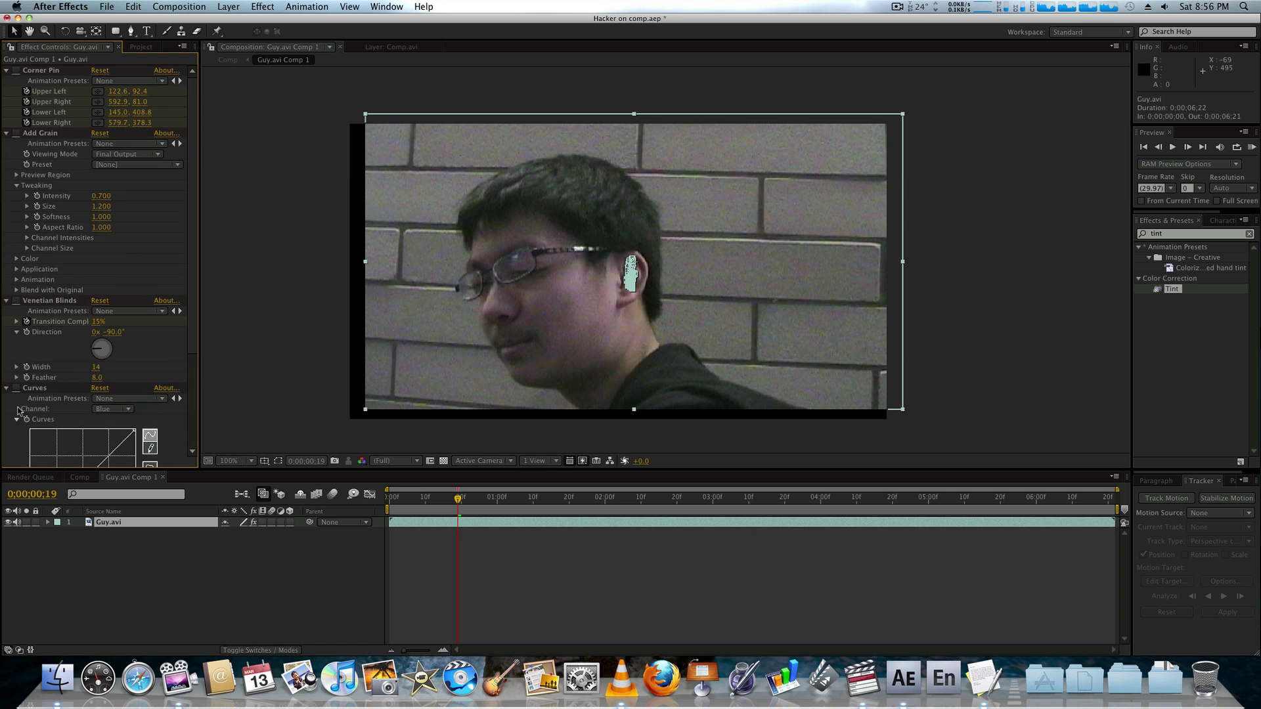
Step: Rewind the main Comp to the start, re-enable Corner Pin in Guy.avi Comp 1, and show the Render Queue
{"action": "left_click", "coordinate": [80, 477]}
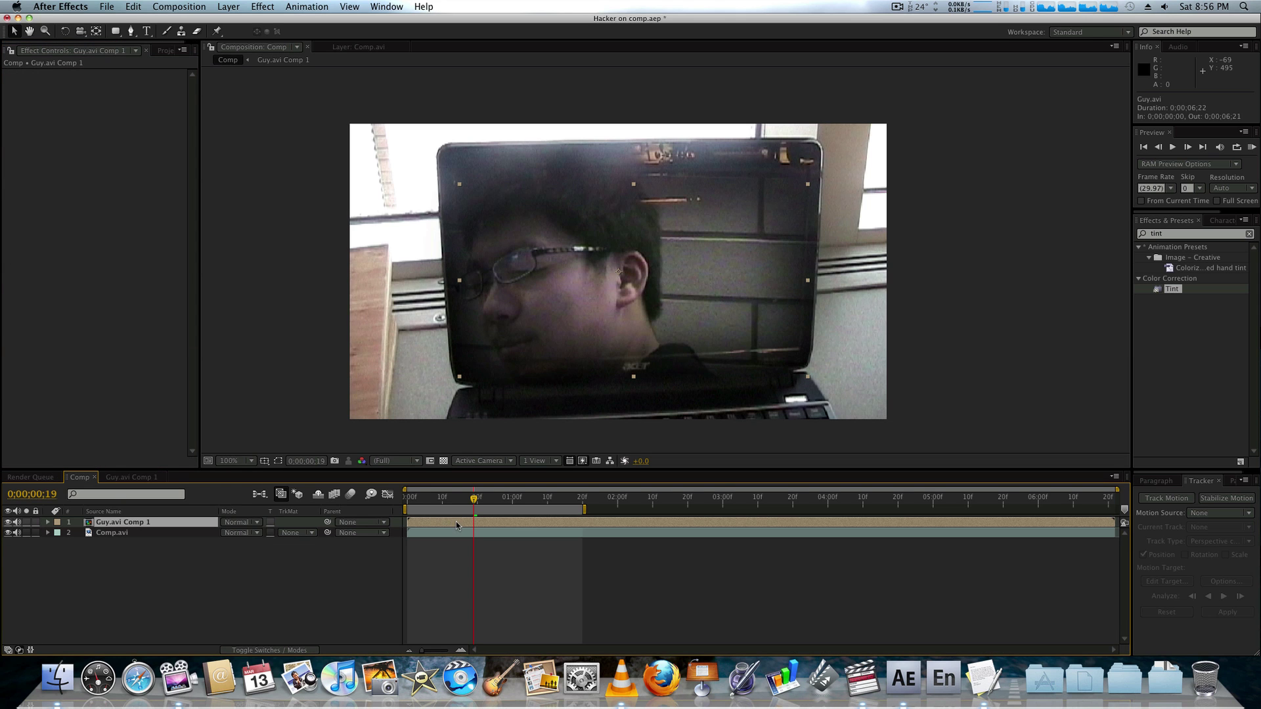
{"action": "left_click_drag", "start_coordinate": [452, 504], "coordinate": [237, 522]}
{"action": "left_click", "coordinate": [146, 475]}
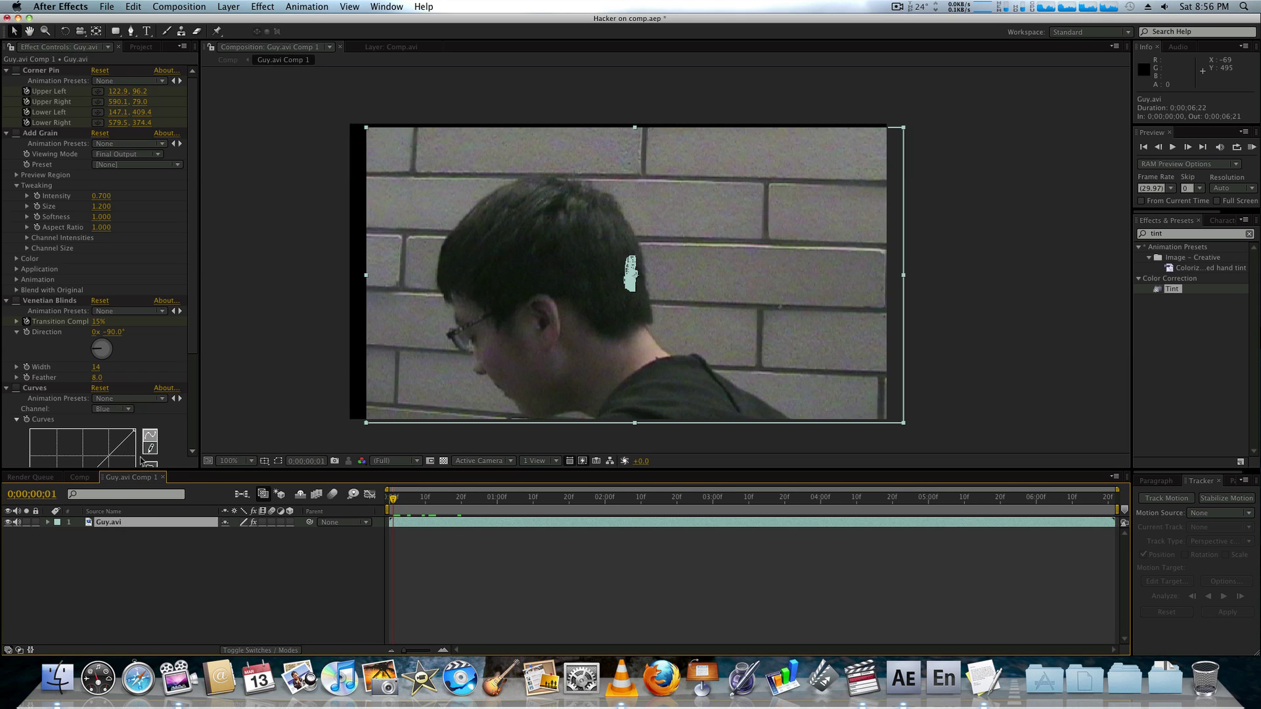
{"action": "left_click", "coordinate": [16, 70]}
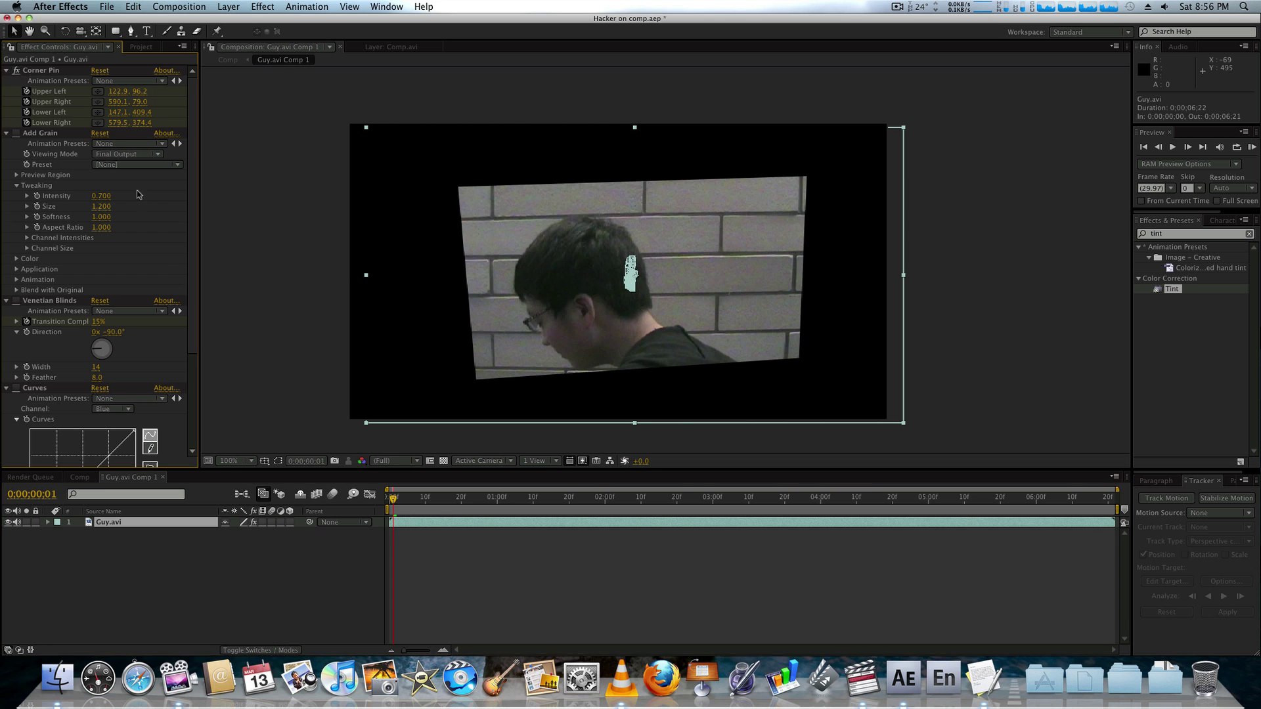
{"action": "left_click", "coordinate": [51, 480]}
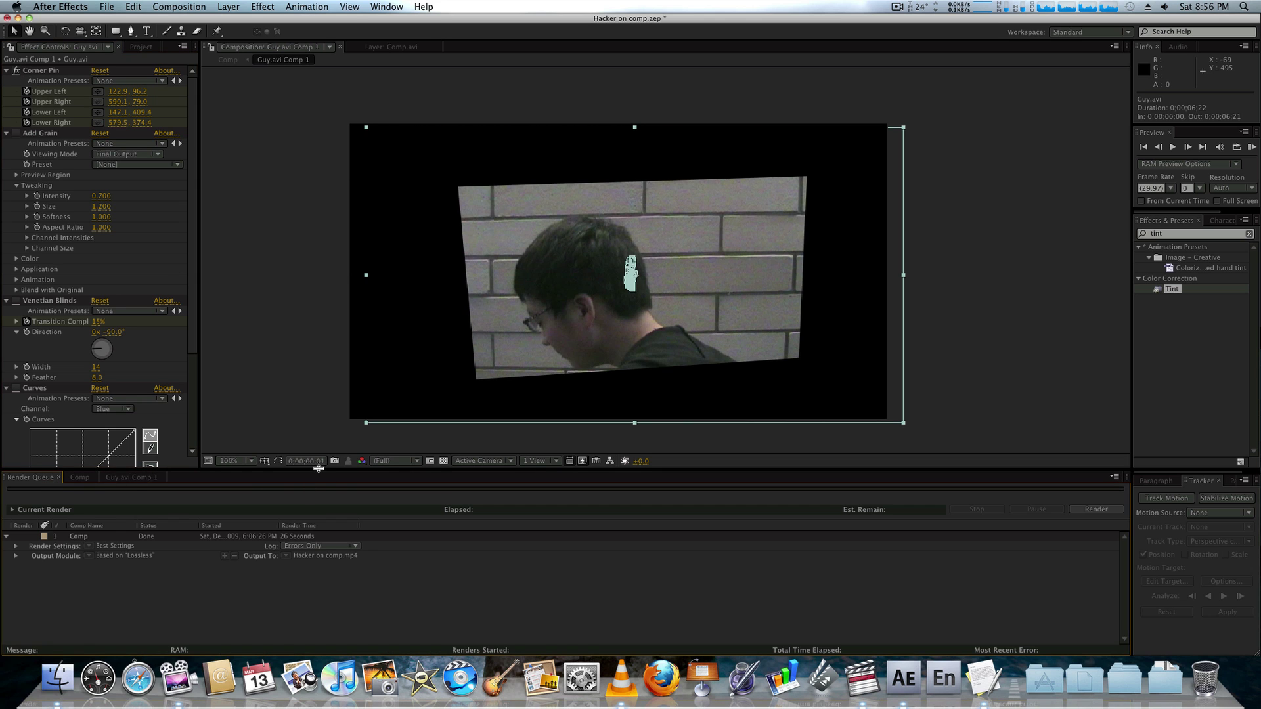
Step: At frame 22 of Comp, search Effects & Presets for 'tv' to list the Bad TV presets
{"action": "left_click", "coordinate": [80, 477]}
{"action": "left_click_drag", "start_coordinate": [420, 500], "coordinate": [485, 506]}
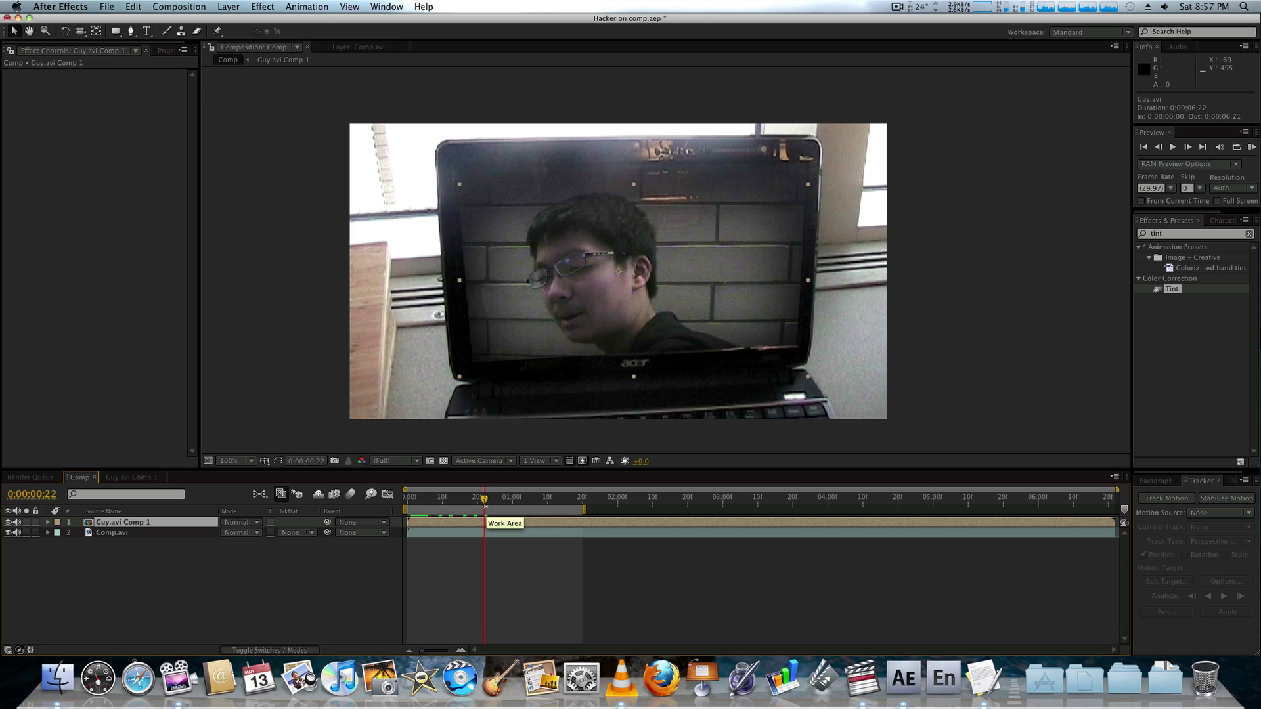
{"action": "key", "text": "super+5"}
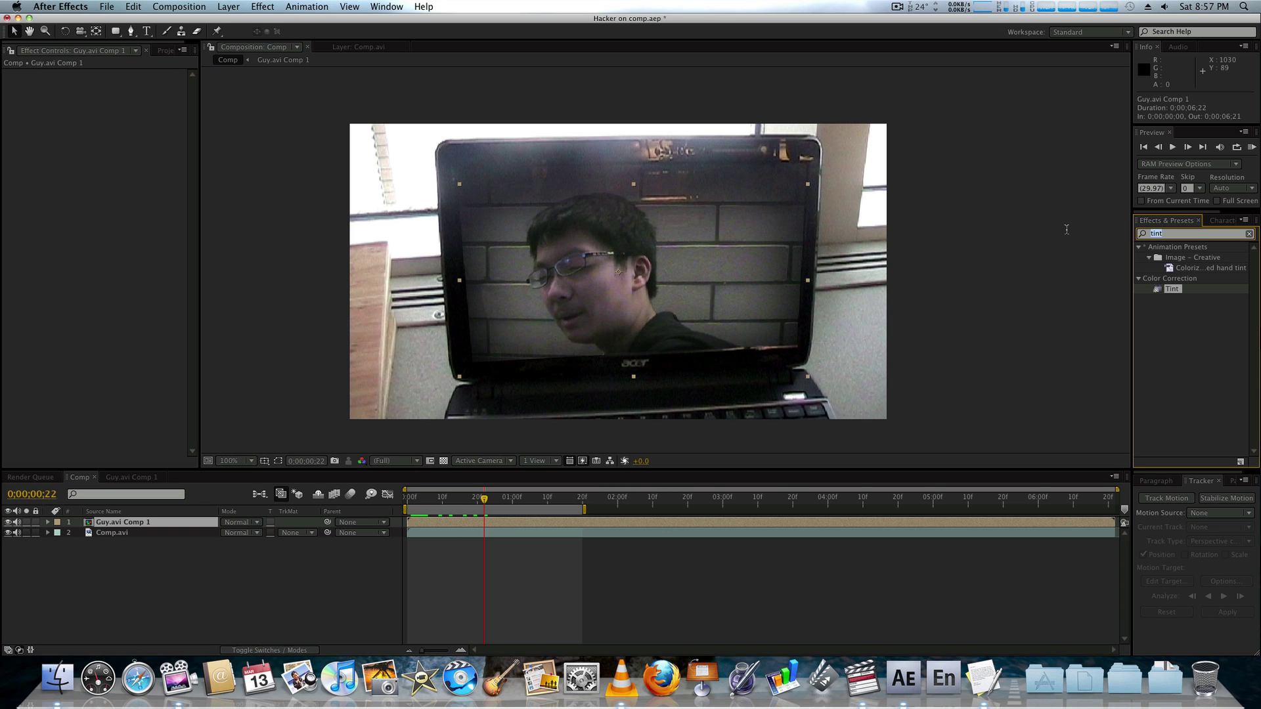
{"action": "type", "text": "tv"}
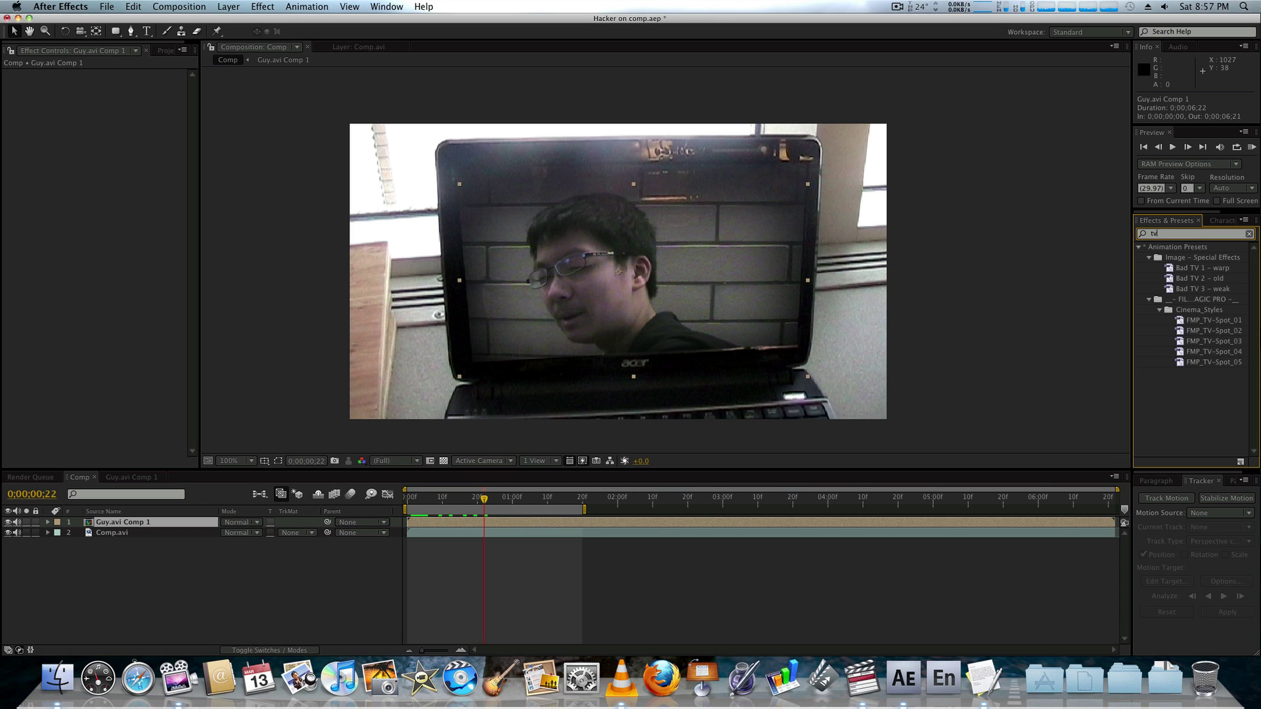
{"action": "double_click", "coordinate": [1182, 223]}
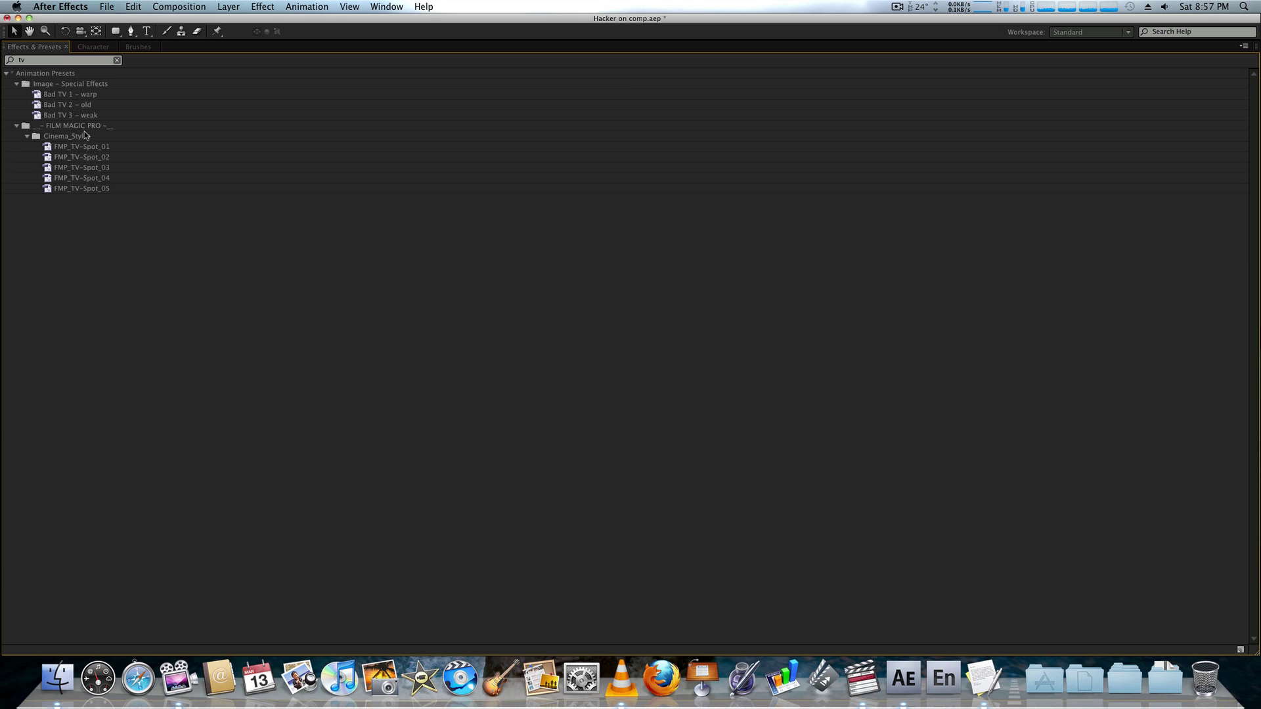
{"action": "key", "text": "grave"}
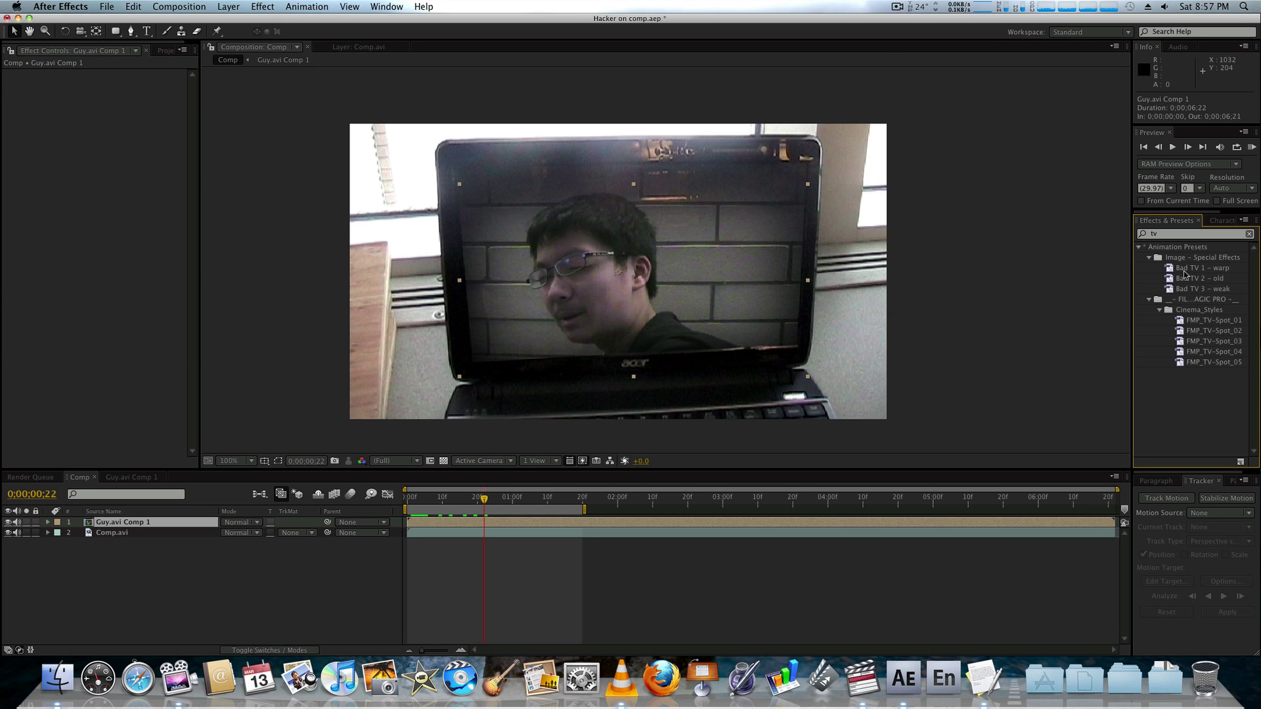
{"action": "left_click_drag", "start_coordinate": [1168, 269], "coordinate": [163, 527]}
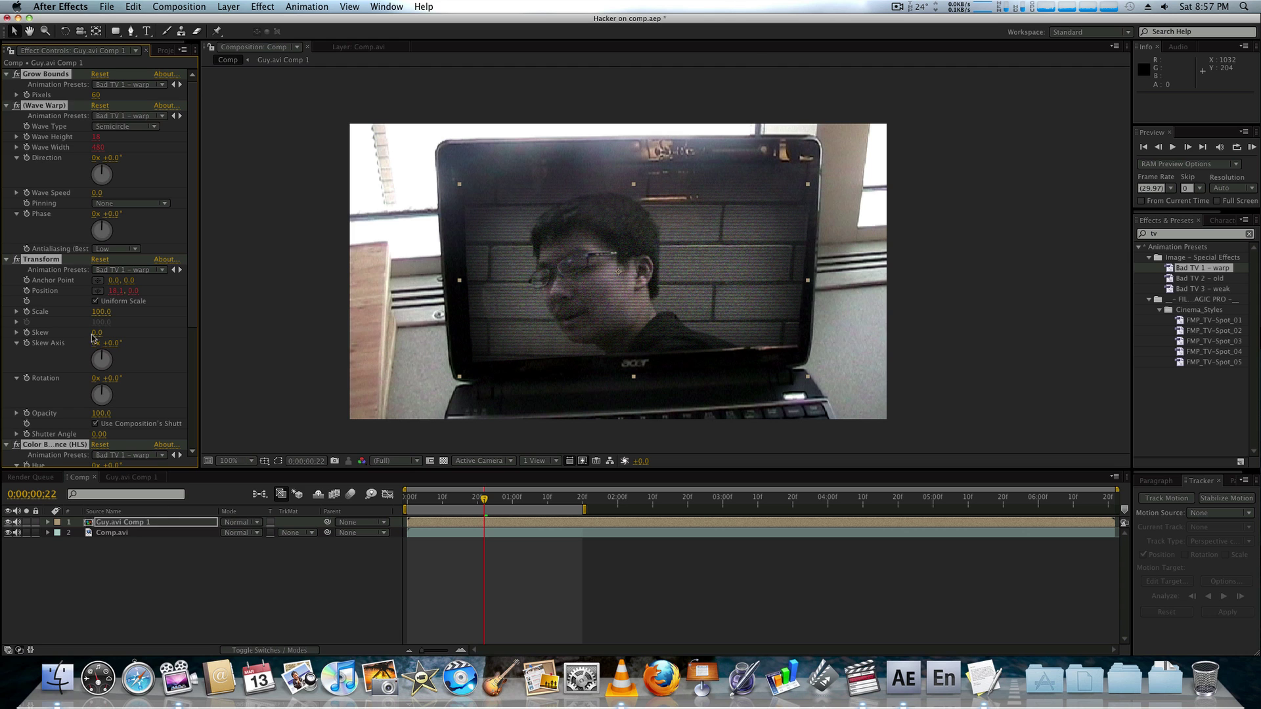
{"action": "scroll", "coordinate": [93, 336], "scroll_direction": "down", "scroll_amount": 6}
{"action": "scroll", "coordinate": [107, 289], "scroll_direction": "up", "scroll_amount": 6}
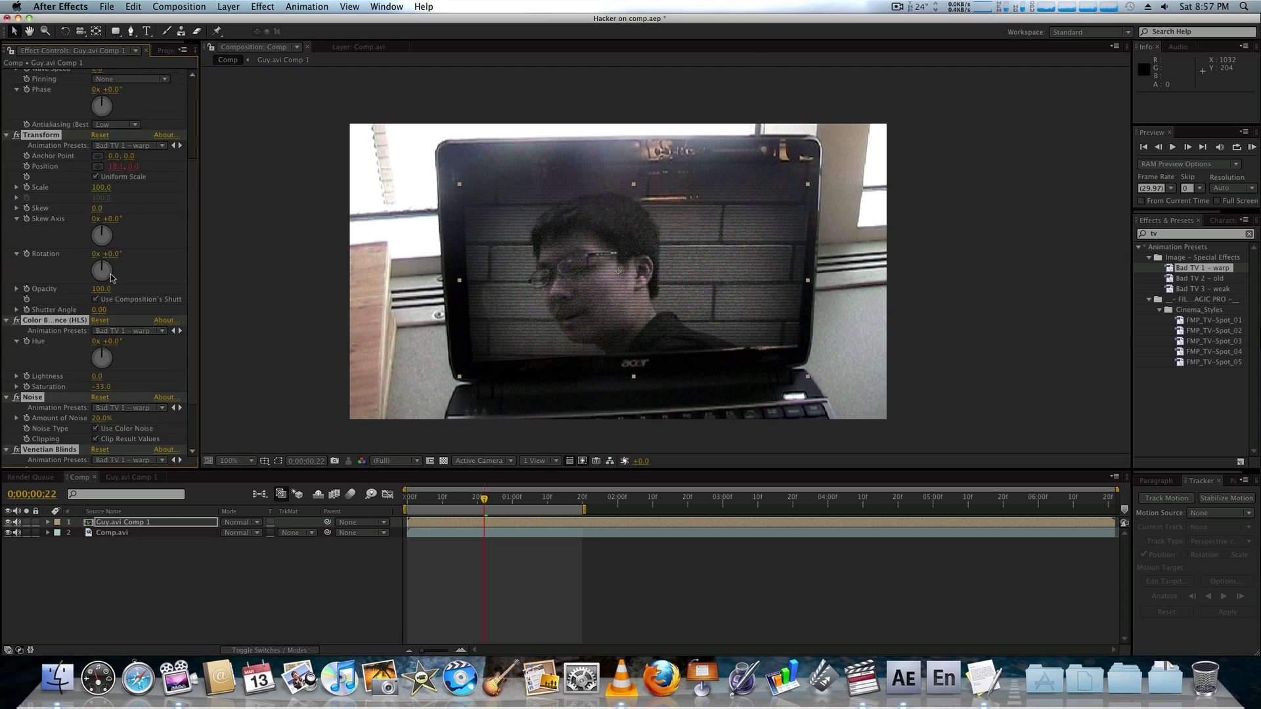
{"action": "left_click", "coordinate": [150, 192]}
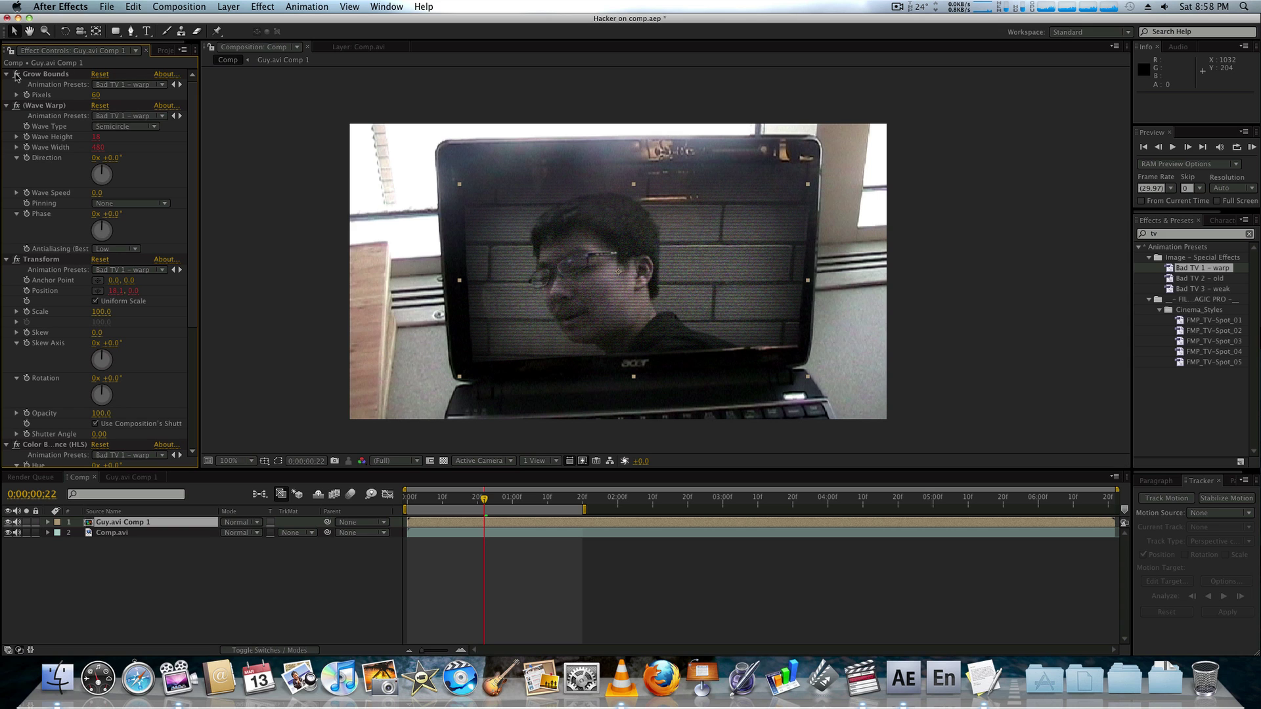
{"action": "left_click", "coordinate": [46, 74]}
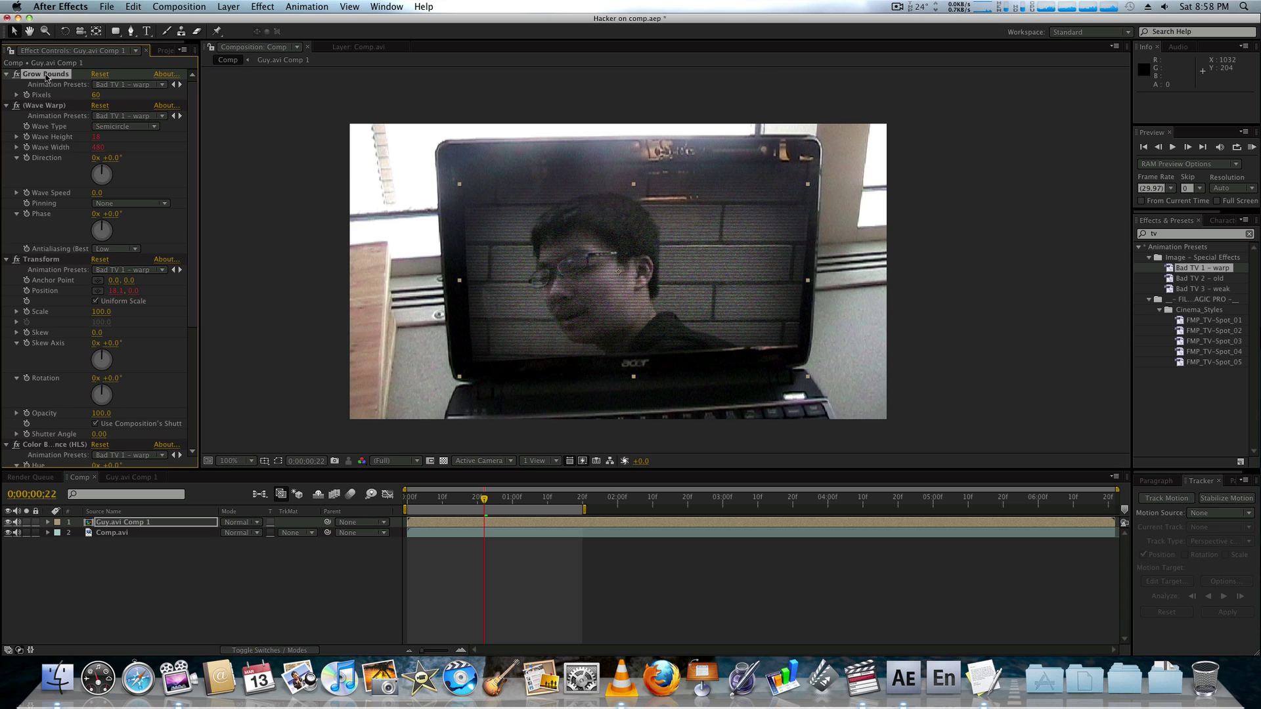
{"action": "key", "text": "Delete"}
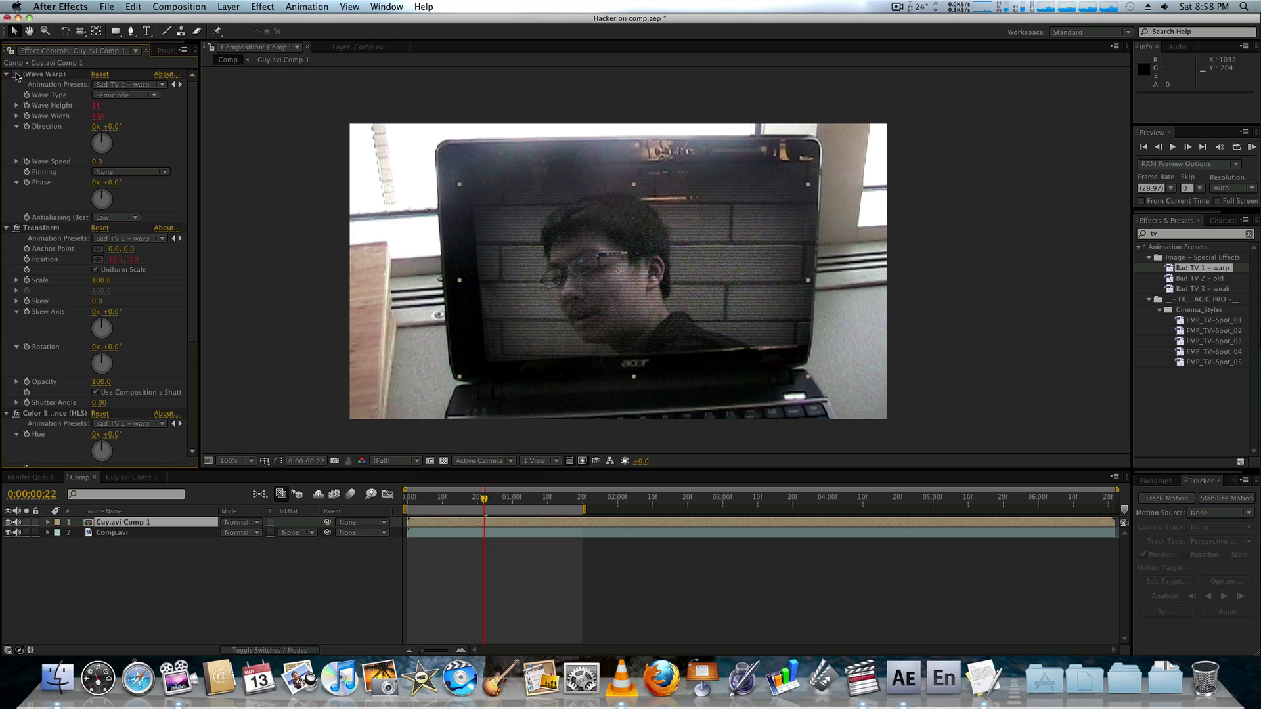
{"action": "left_click", "coordinate": [96, 116]}
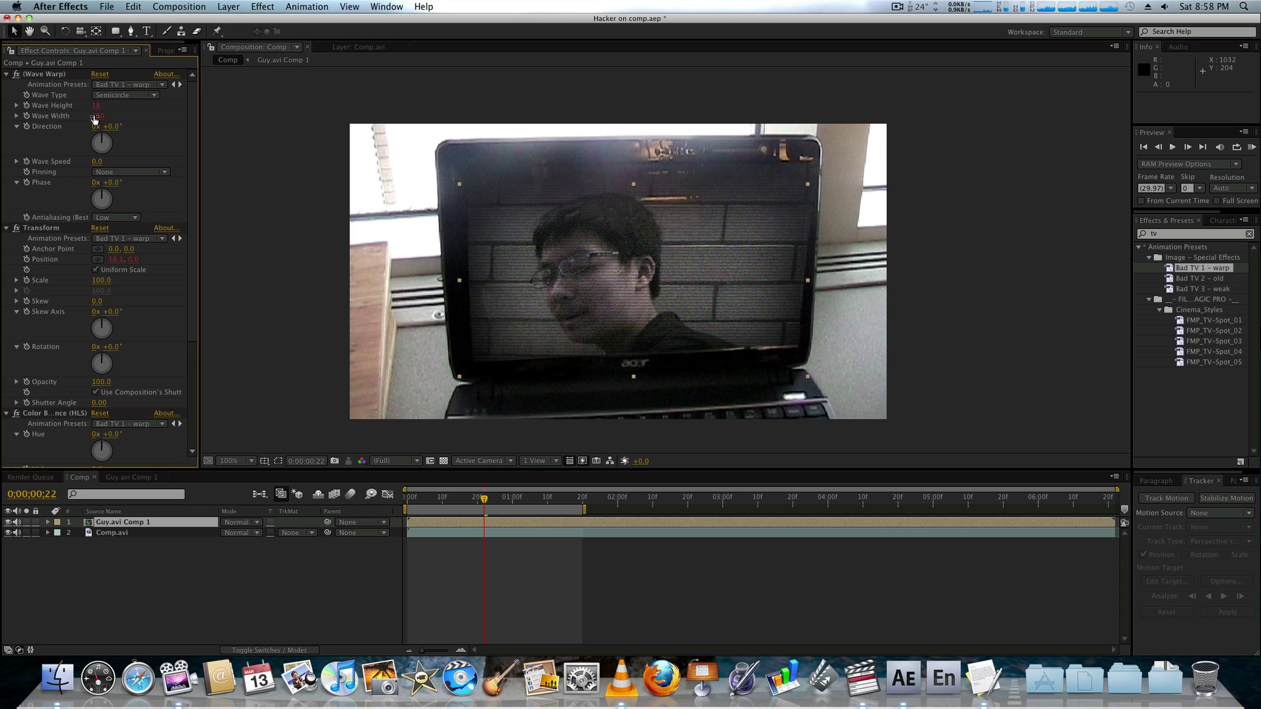
{"action": "type", "text": "53"}
{"action": "key", "text": "Return"}
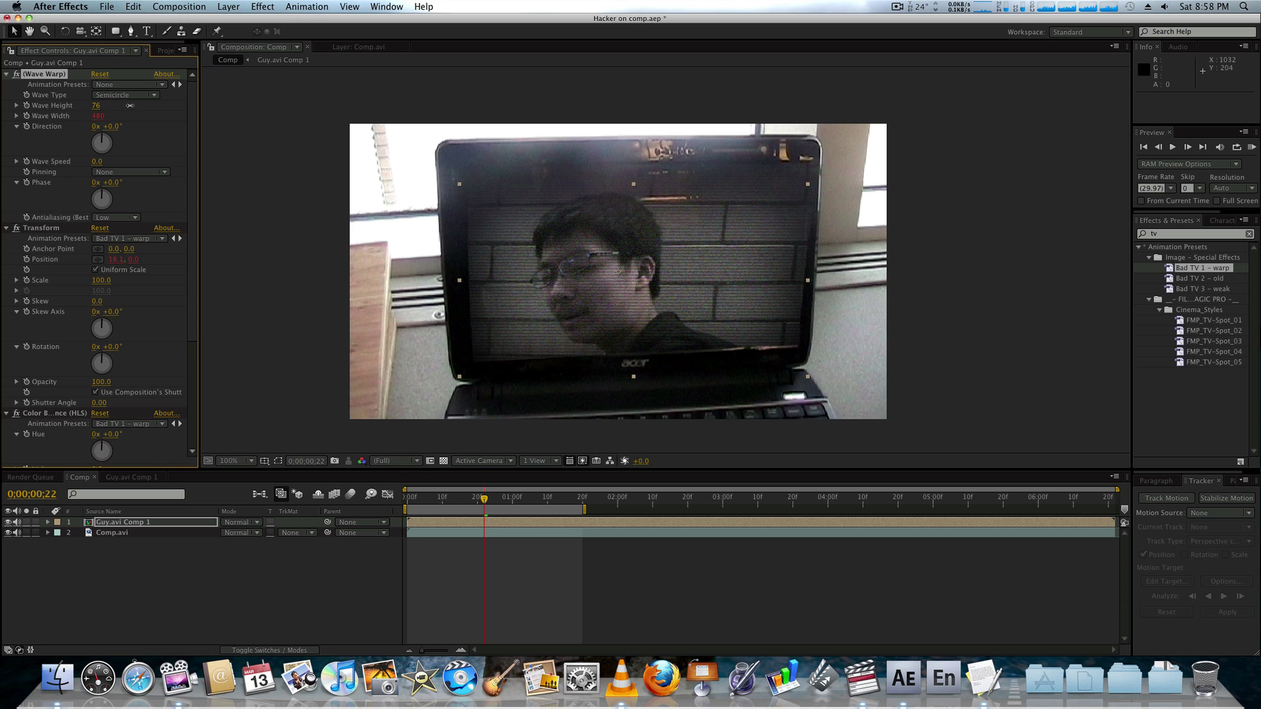
{"action": "left_click_drag", "start_coordinate": [131, 105], "coordinate": [135, 134]}
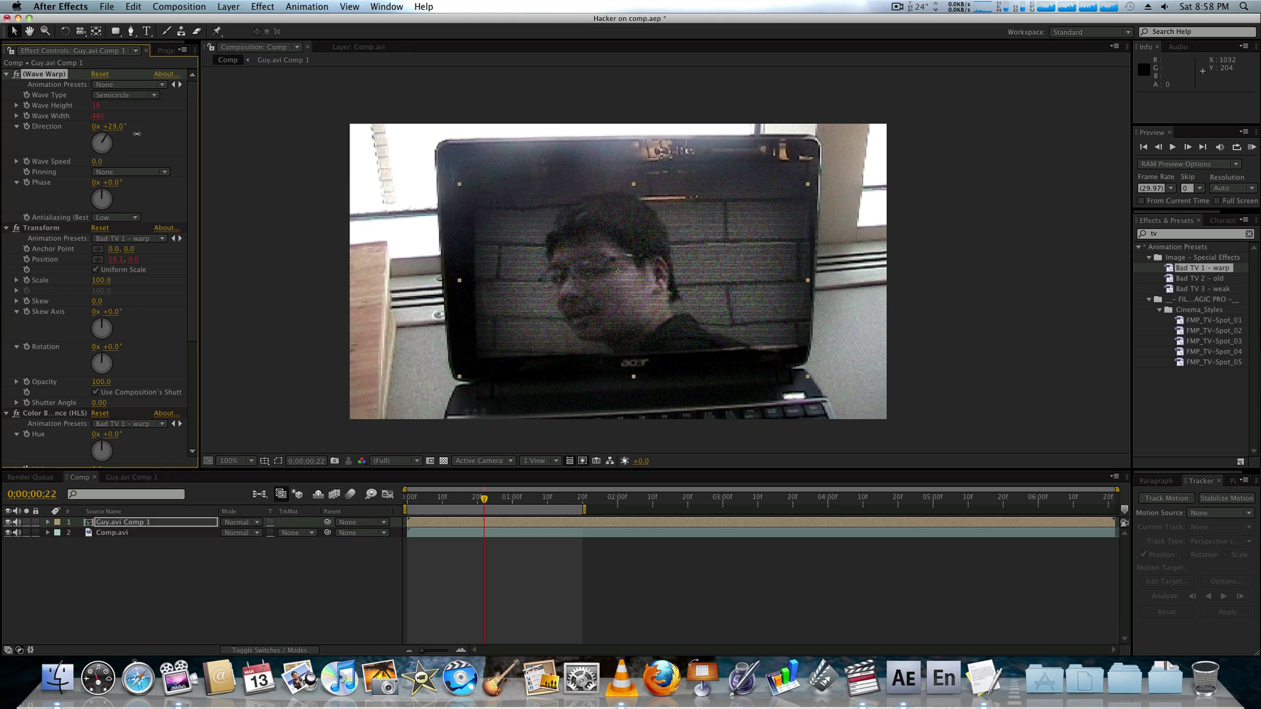
{"action": "left_click_drag", "start_coordinate": [136, 134], "coordinate": [124, 134]}
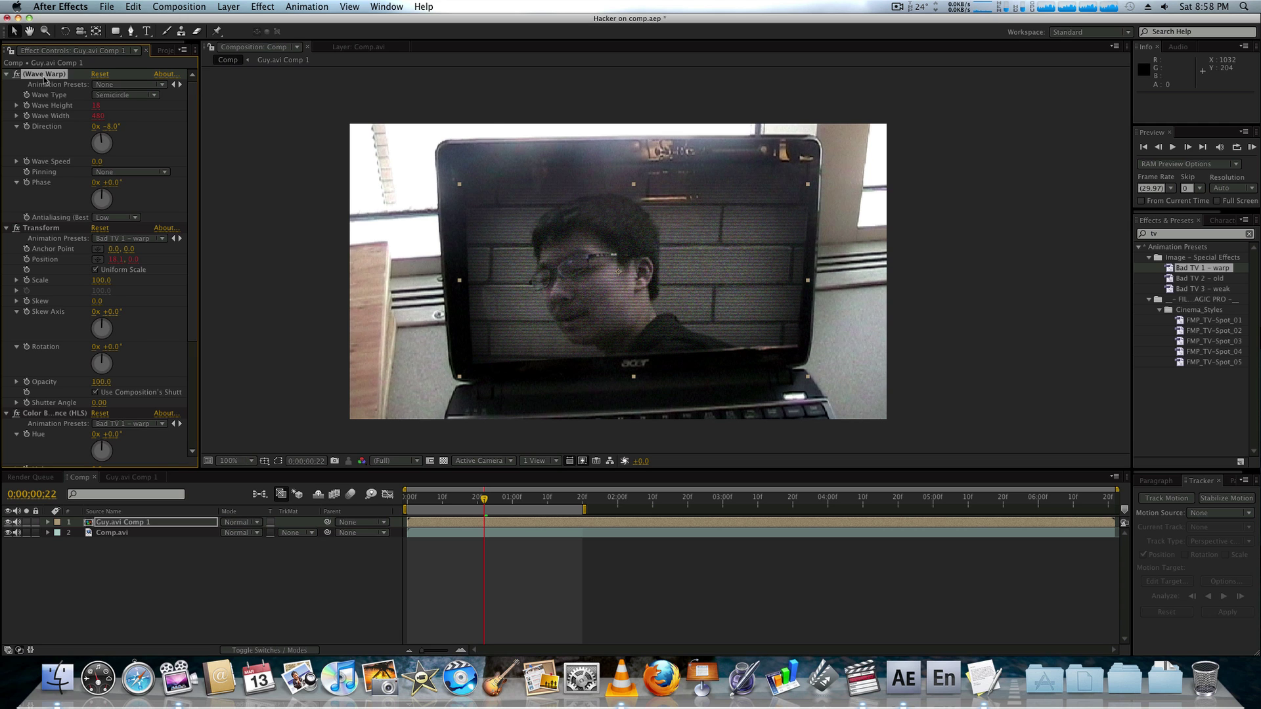
{"action": "key", "text": "Delete"}
{"action": "left_click", "coordinate": [729, 263]}
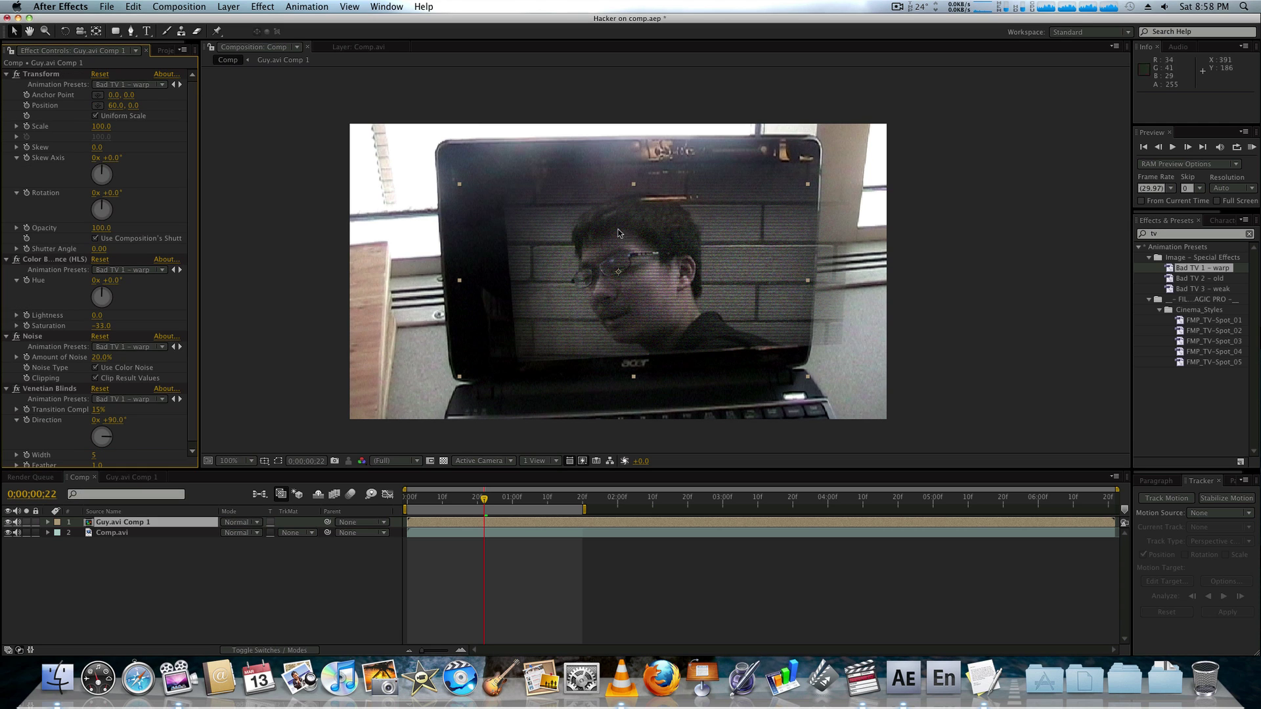
{"action": "left_click", "coordinate": [40, 75]}
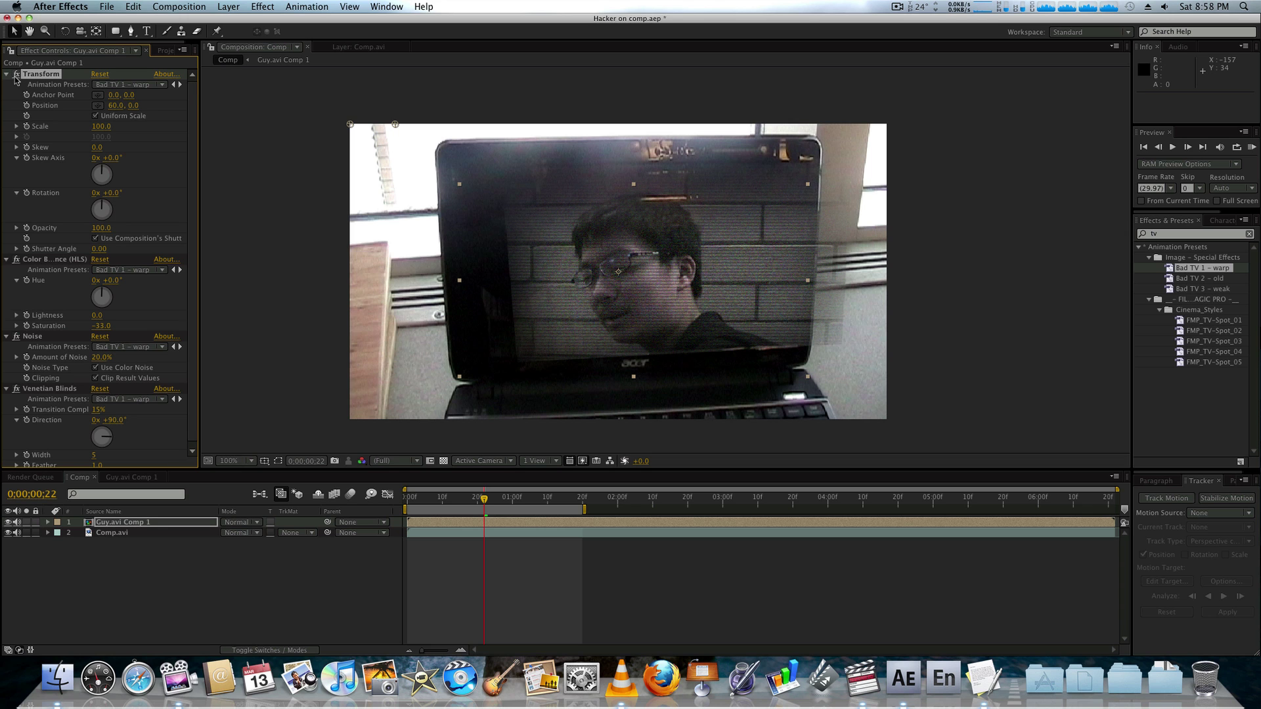
{"action": "mouse_move", "coordinate": [479, 507]}
{"action": "left_mouse_down"}
{"action": "mouse_move", "coordinate": [427, 506]}
{"action": "mouse_move", "coordinate": [488, 507]}
{"action": "left_mouse_up"}
{"action": "key", "text": "Delete"}
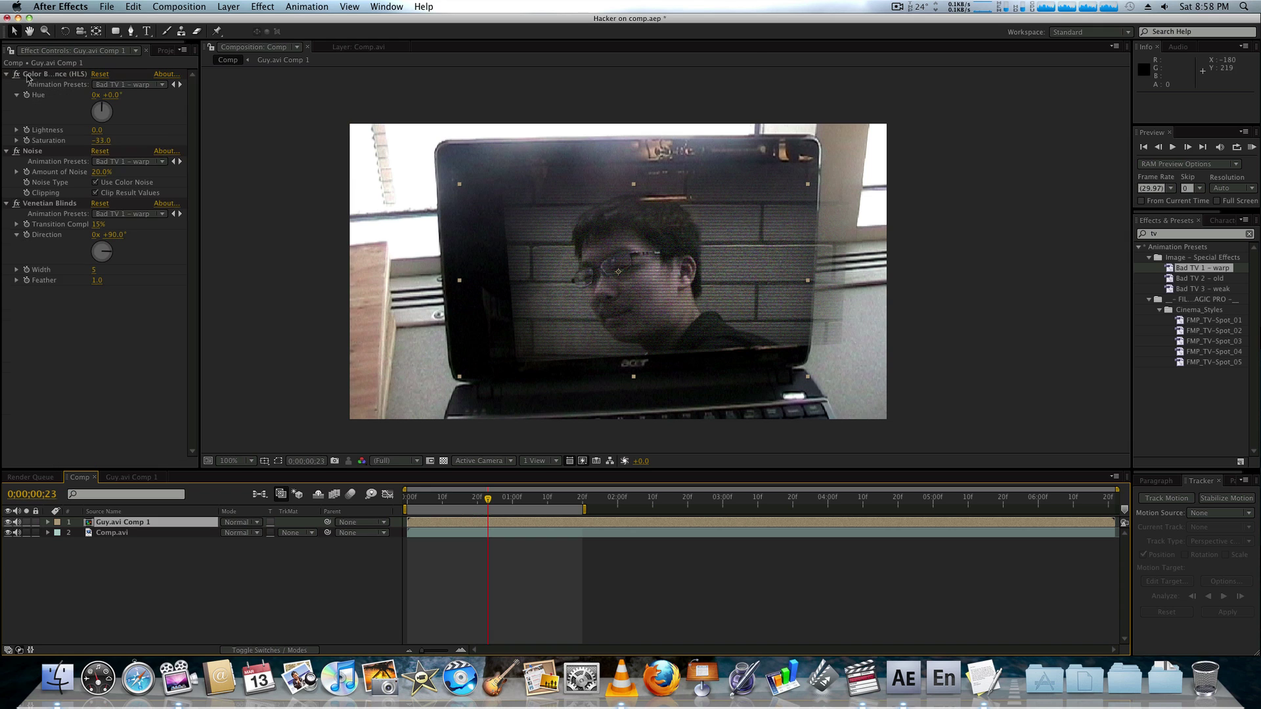
{"action": "left_click", "coordinate": [25, 74]}
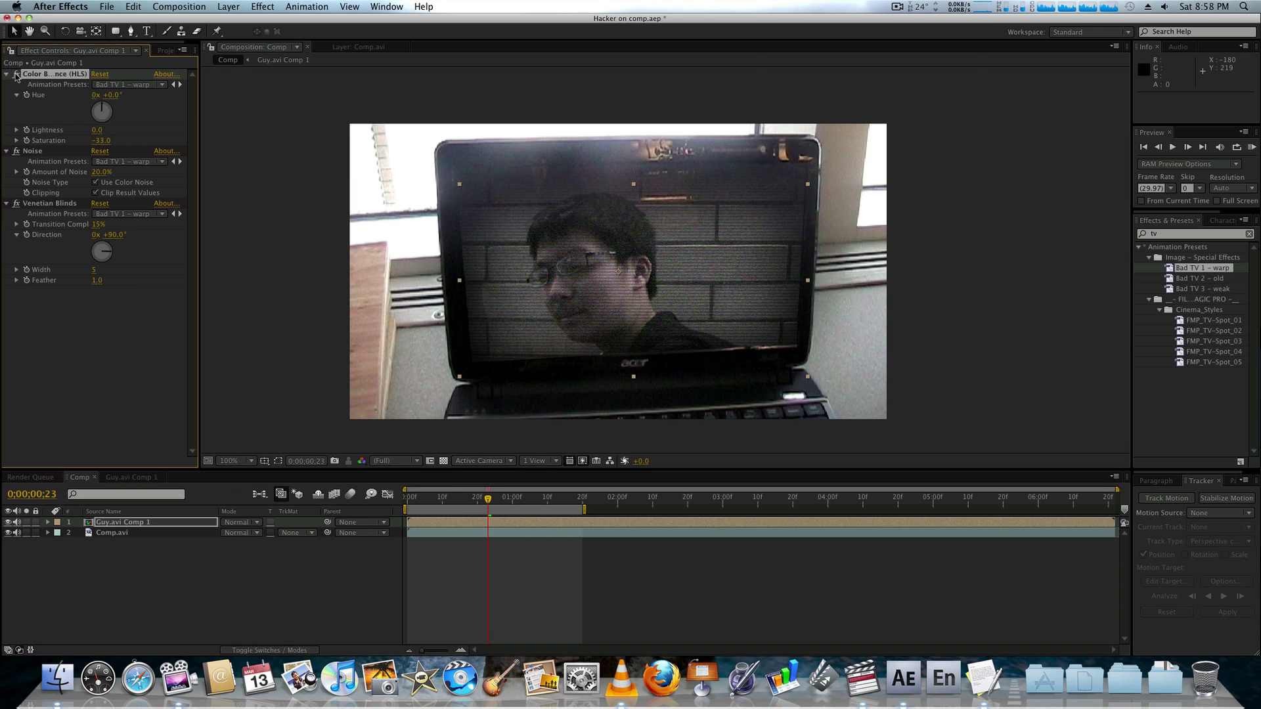
{"action": "left_click_drag", "start_coordinate": [97, 130], "coordinate": [106, 129]}
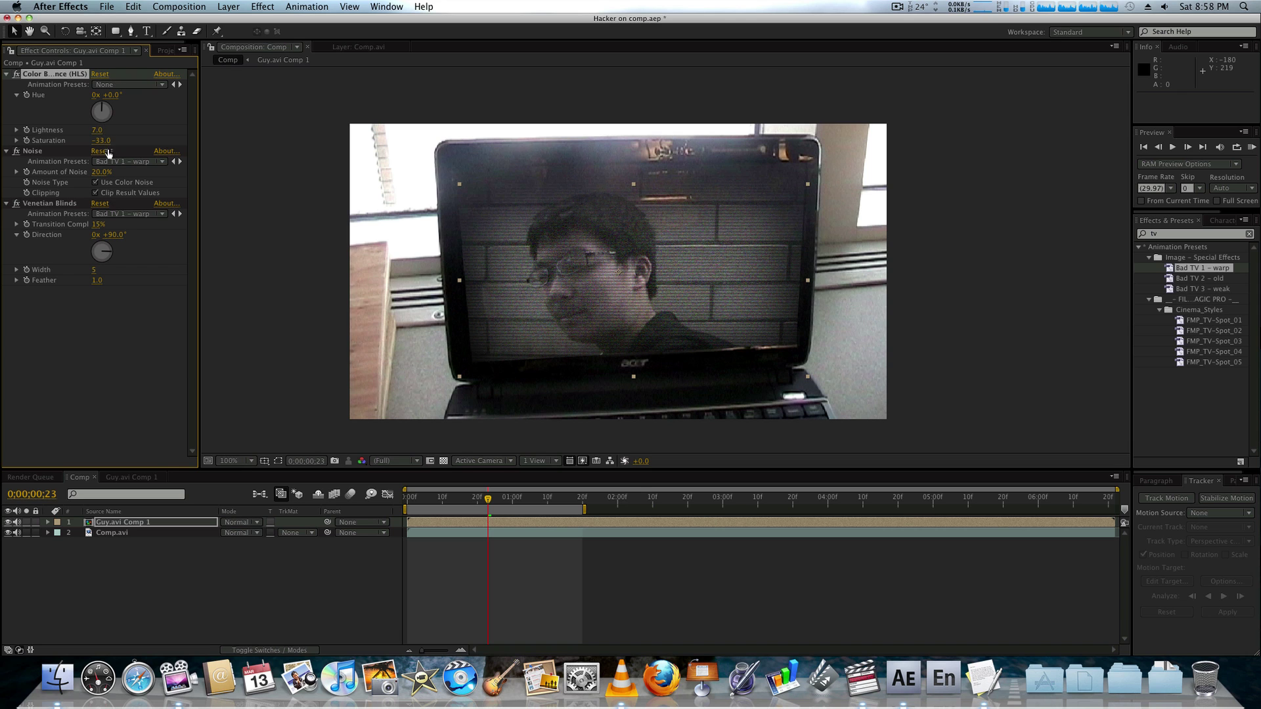
{"action": "left_click", "coordinate": [33, 152]}
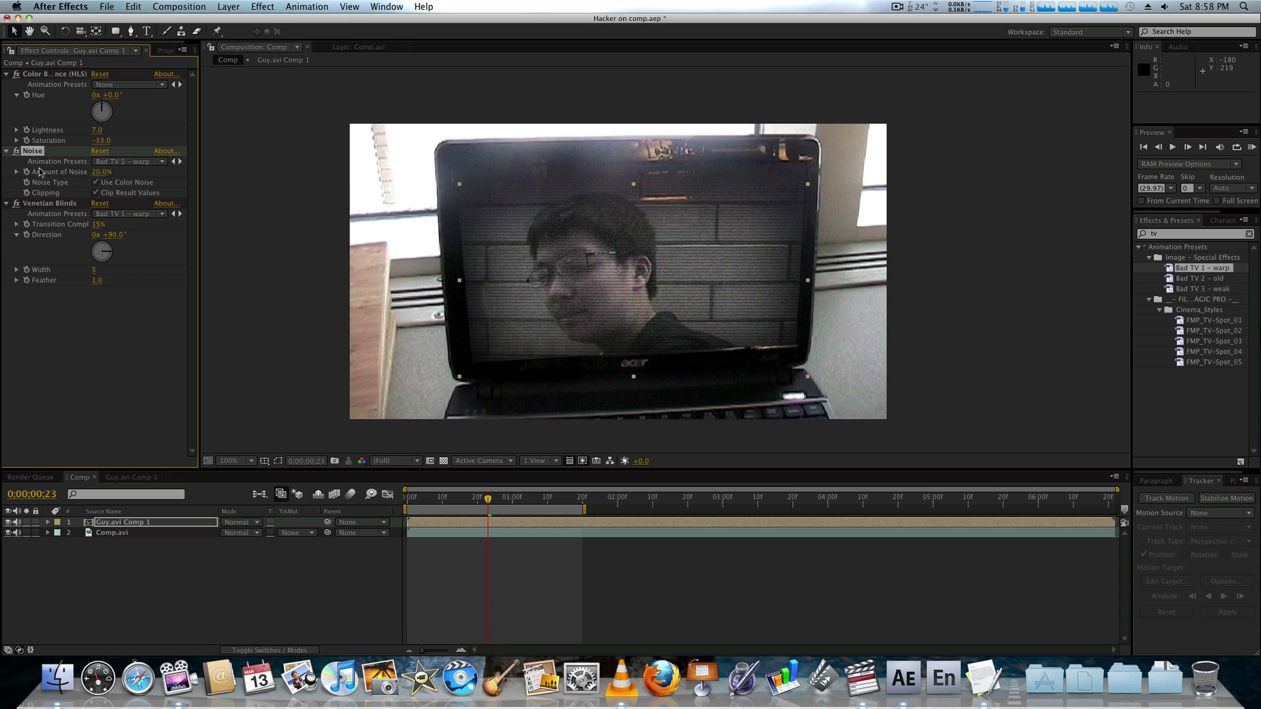
{"action": "left_click", "coordinate": [39, 203]}
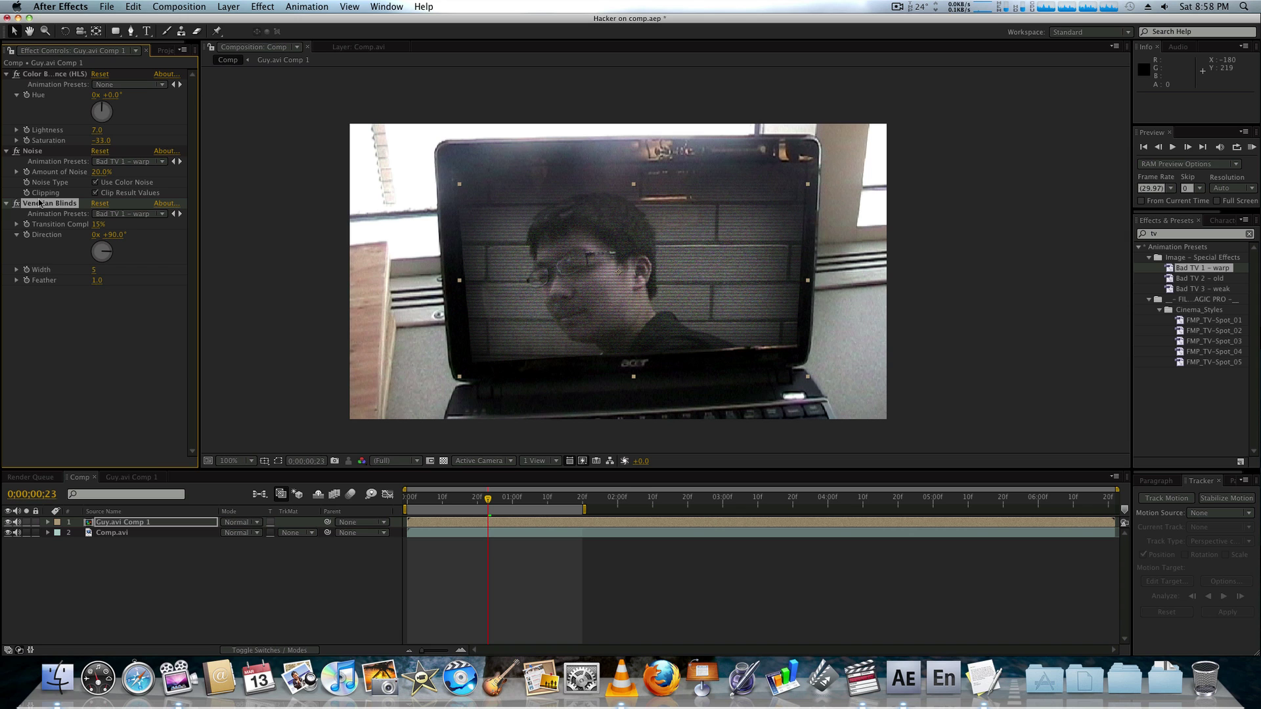
{"action": "left_click", "coordinate": [97, 280]}
{"action": "type", "text": "8"}
{"action": "key", "text": "Return"}
{"action": "left_click", "coordinate": [479, 512]}
{"action": "left_click", "coordinate": [492, 511]}
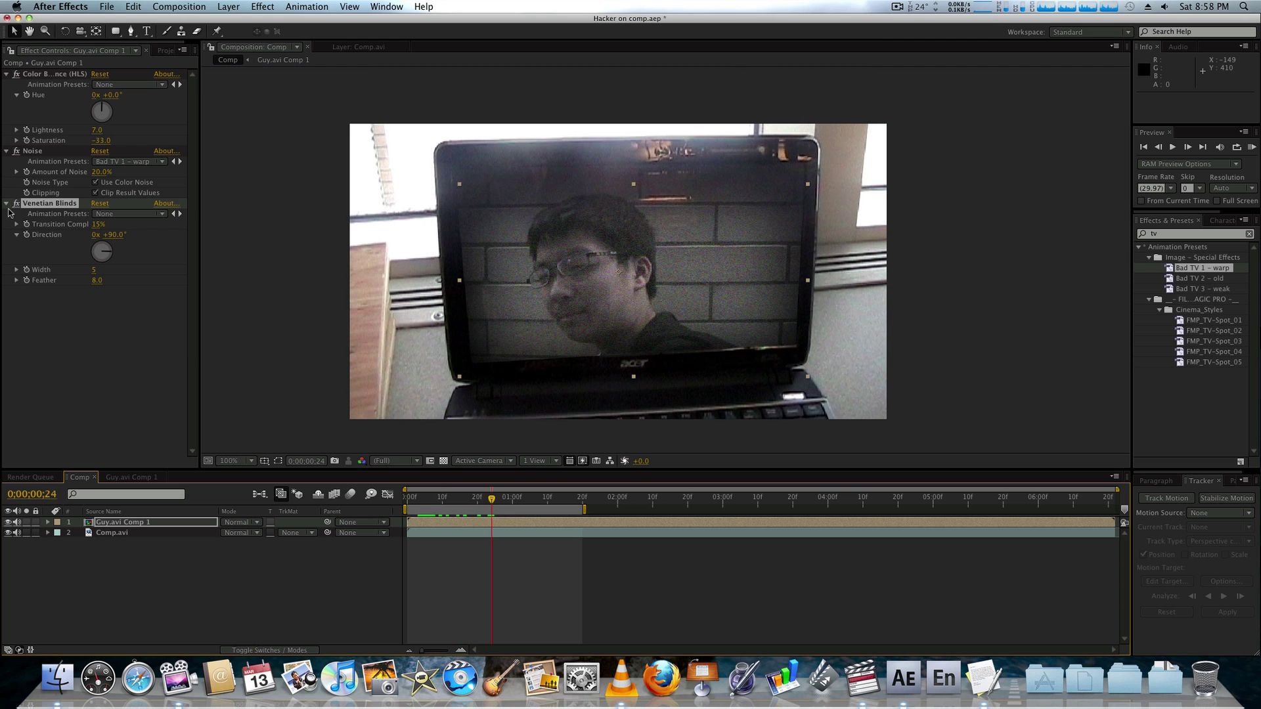
{"action": "key", "text": "Delete"}
{"action": "left_click", "coordinate": [44, 73]}
{"action": "key", "text": "Delete"}
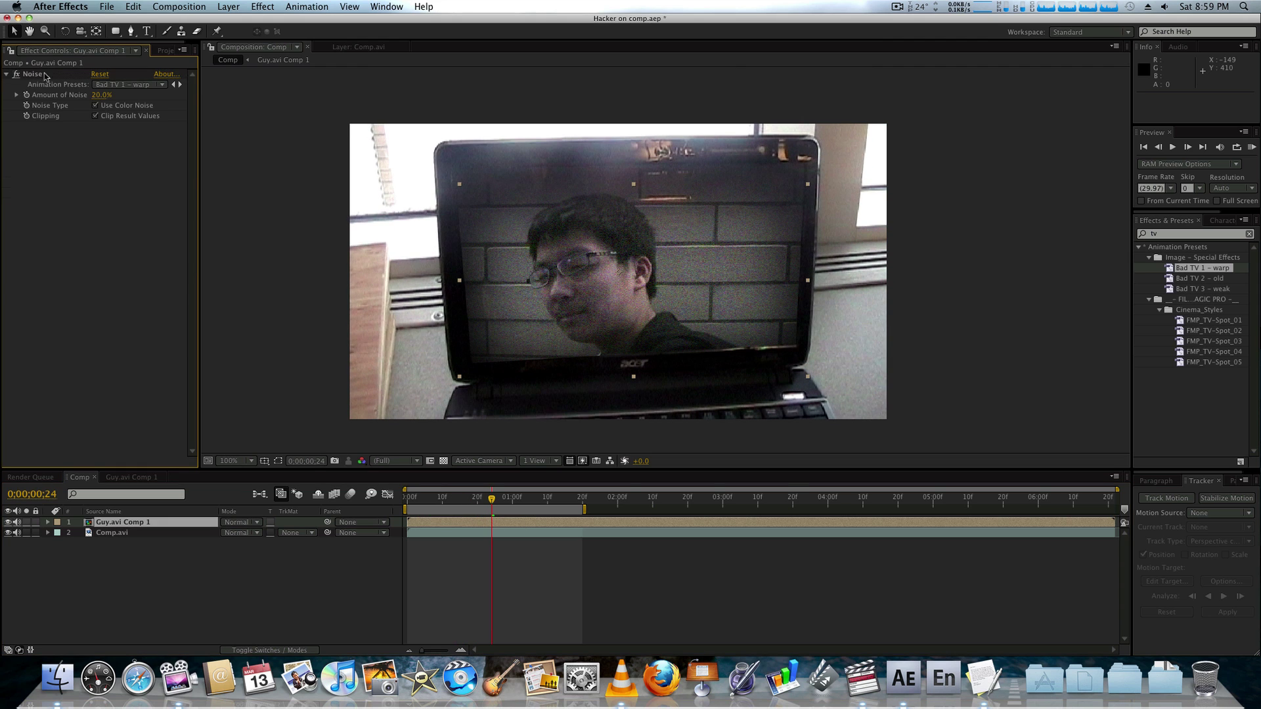
{"action": "left_click", "coordinate": [48, 78]}
{"action": "key", "text": "Delete"}
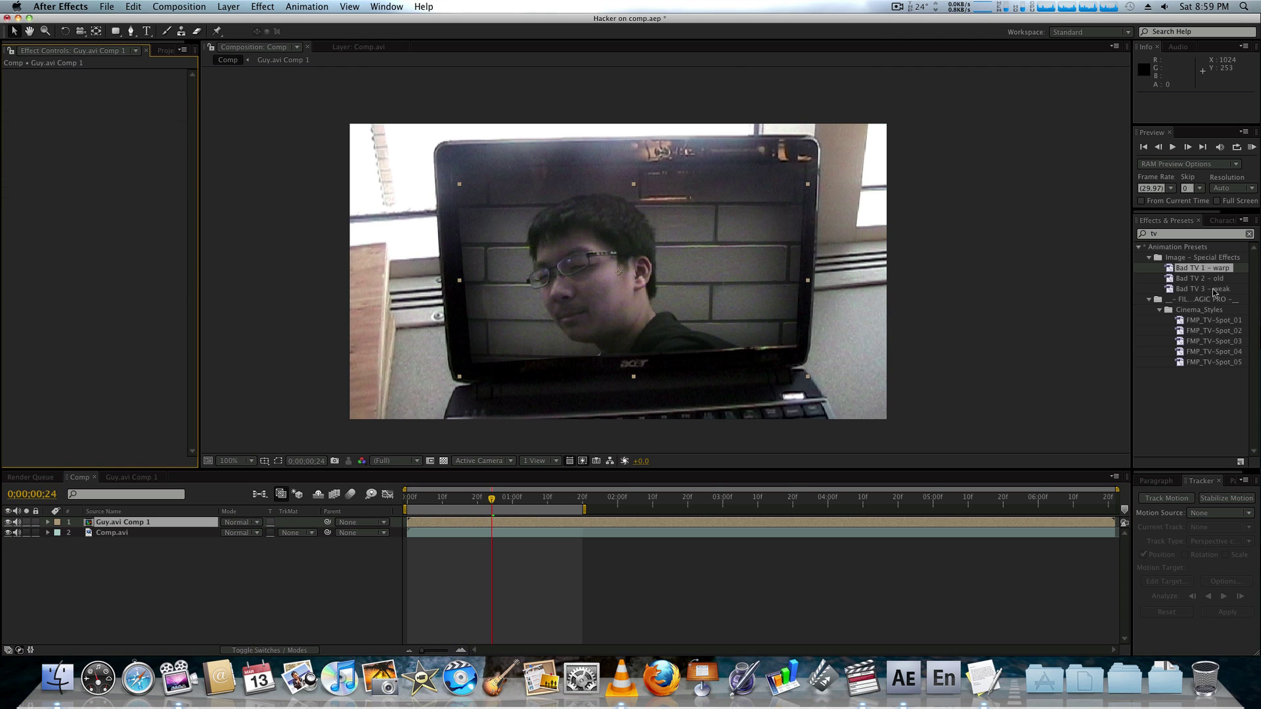
Step: Apply Bad TV 3 - weak, pin Wave Warp at center with about 35° phase, then delete Wave Warp
{"action": "left_click", "coordinate": [1180, 290]}
{"action": "left_click_drag", "start_coordinate": [1179, 291], "coordinate": [611, 275]}
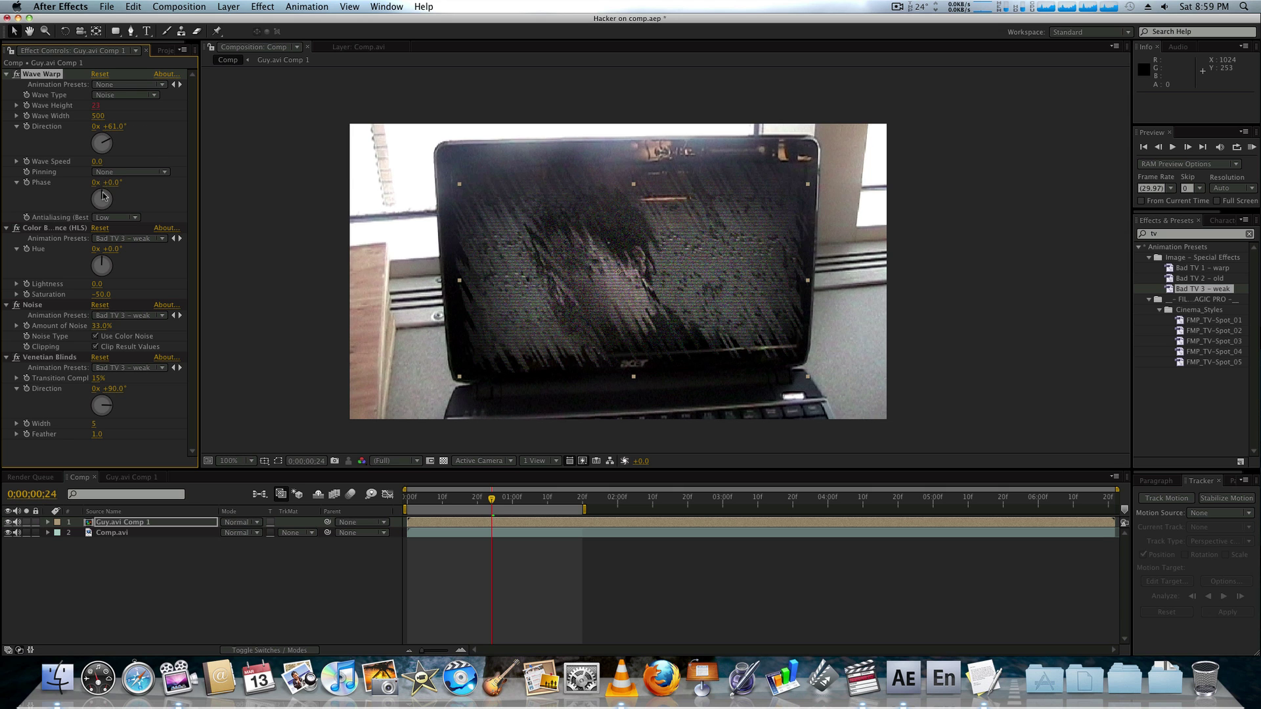
{"action": "mouse_move", "coordinate": [105, 183]}
{"action": "left_mouse_down"}
{"action": "mouse_move", "coordinate": [122, 183]}
{"action": "mouse_move", "coordinate": [105, 182]}
{"action": "left_mouse_up"}
{"action": "left_click", "coordinate": [120, 172]}
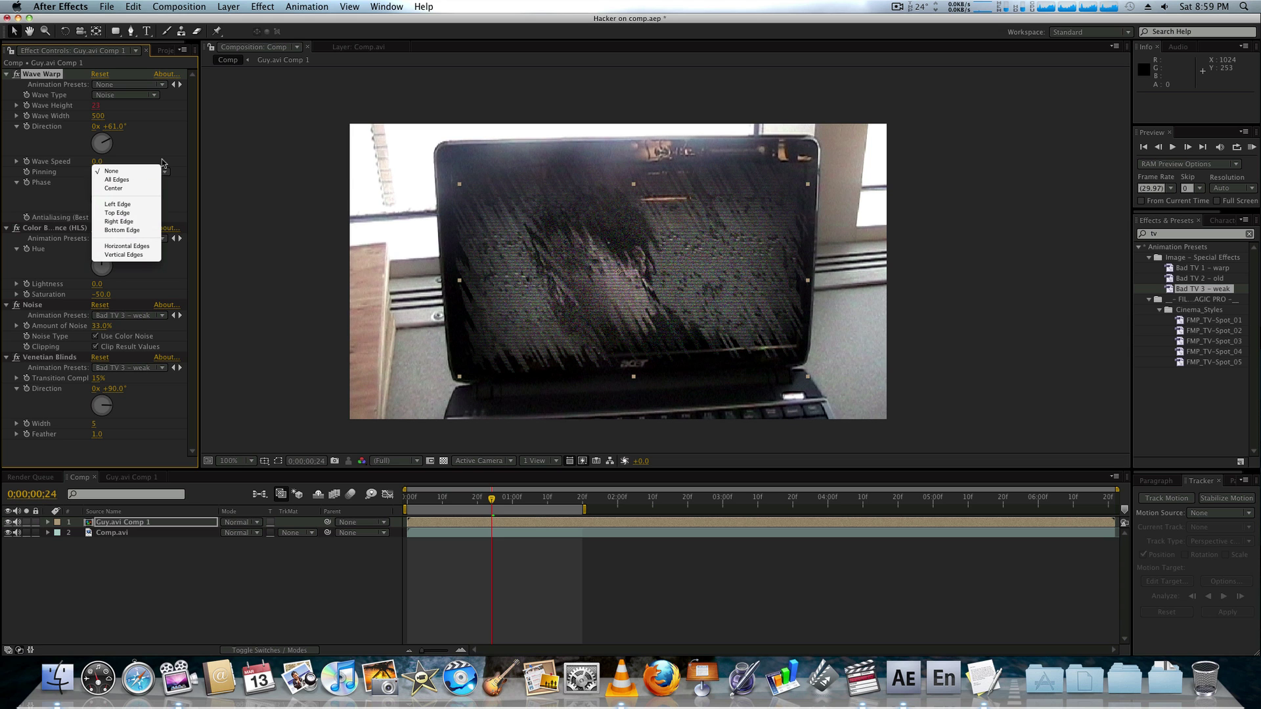
{"action": "left_click", "coordinate": [142, 187]}
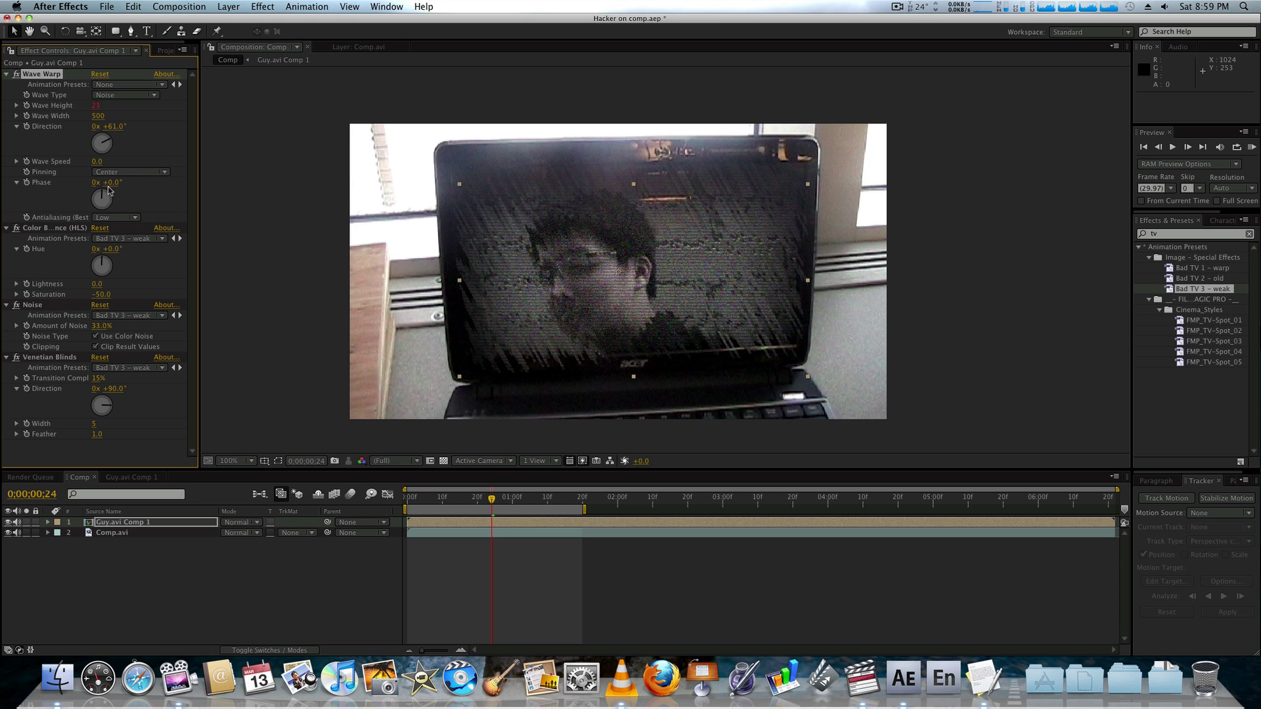
{"action": "left_click_drag", "start_coordinate": [138, 182], "coordinate": [135, 183]}
{"action": "key", "text": "Delete"}
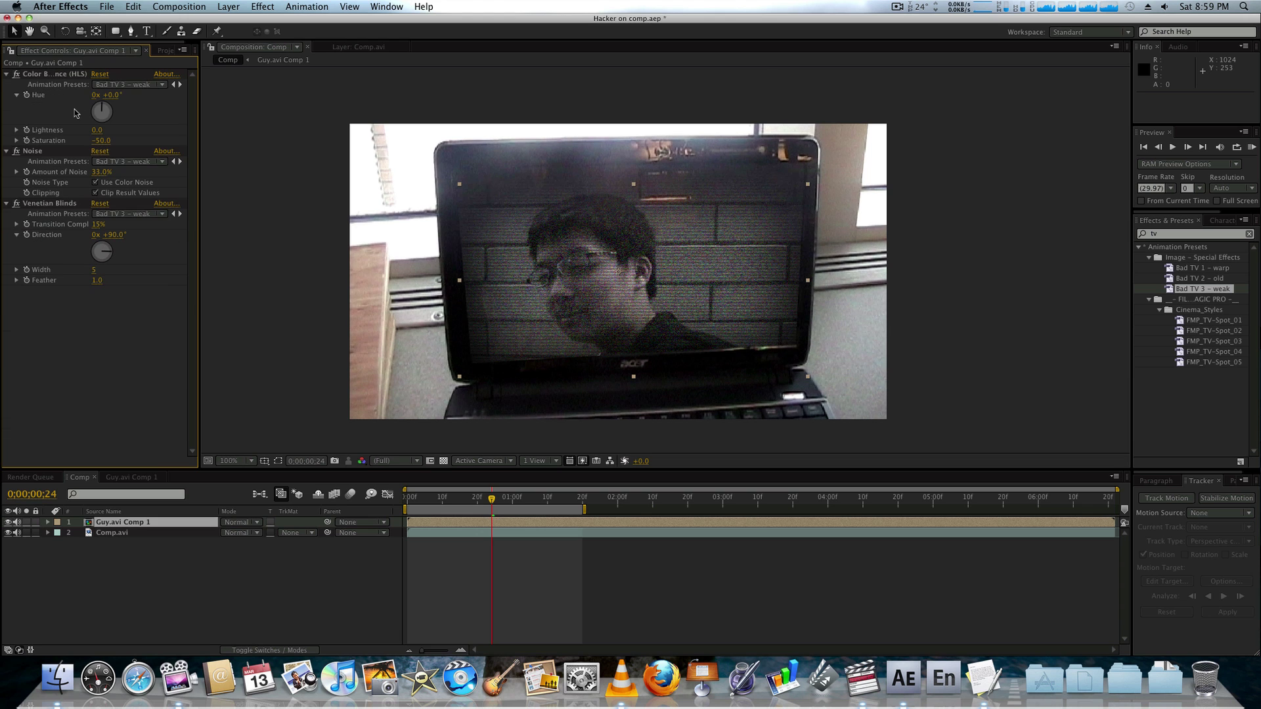
Step: Lower Color Balance (HLS) Saturation to about -66, then delete the effect
{"action": "left_click", "coordinate": [51, 77]}
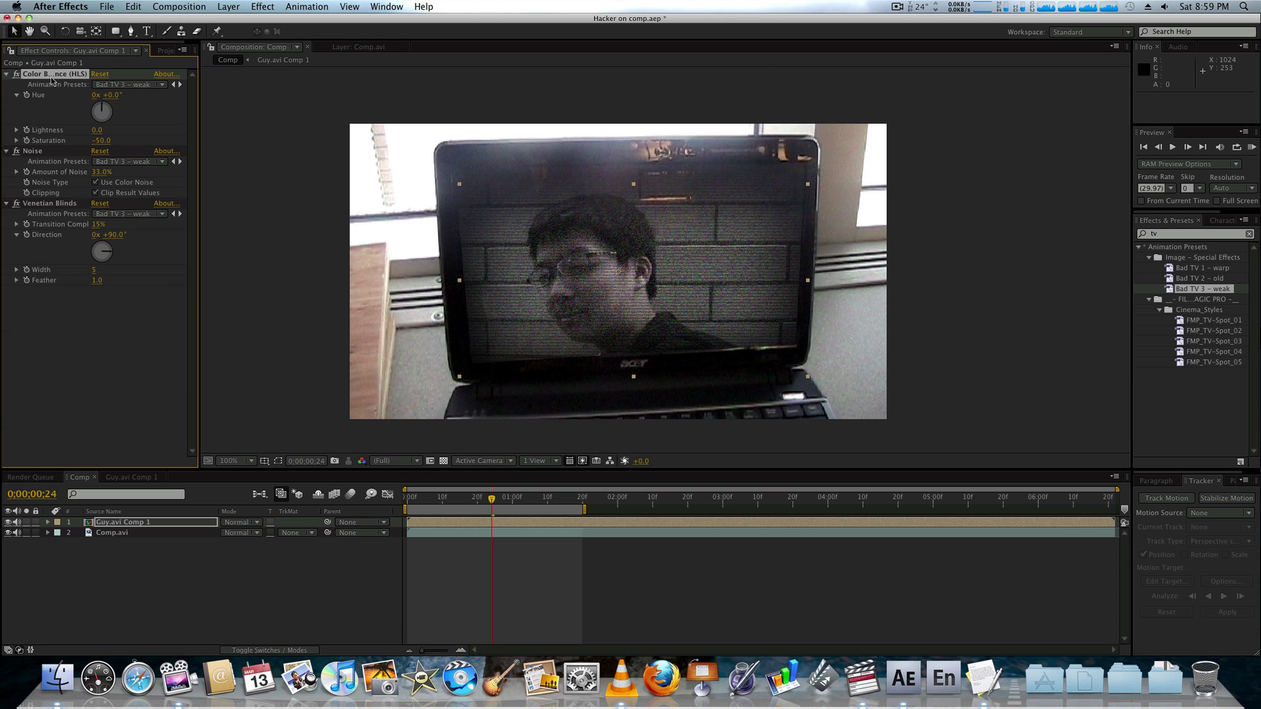
{"action": "left_click_drag", "start_coordinate": [102, 140], "coordinate": [88, 139]}
{"action": "left_click", "coordinate": [77, 142]}
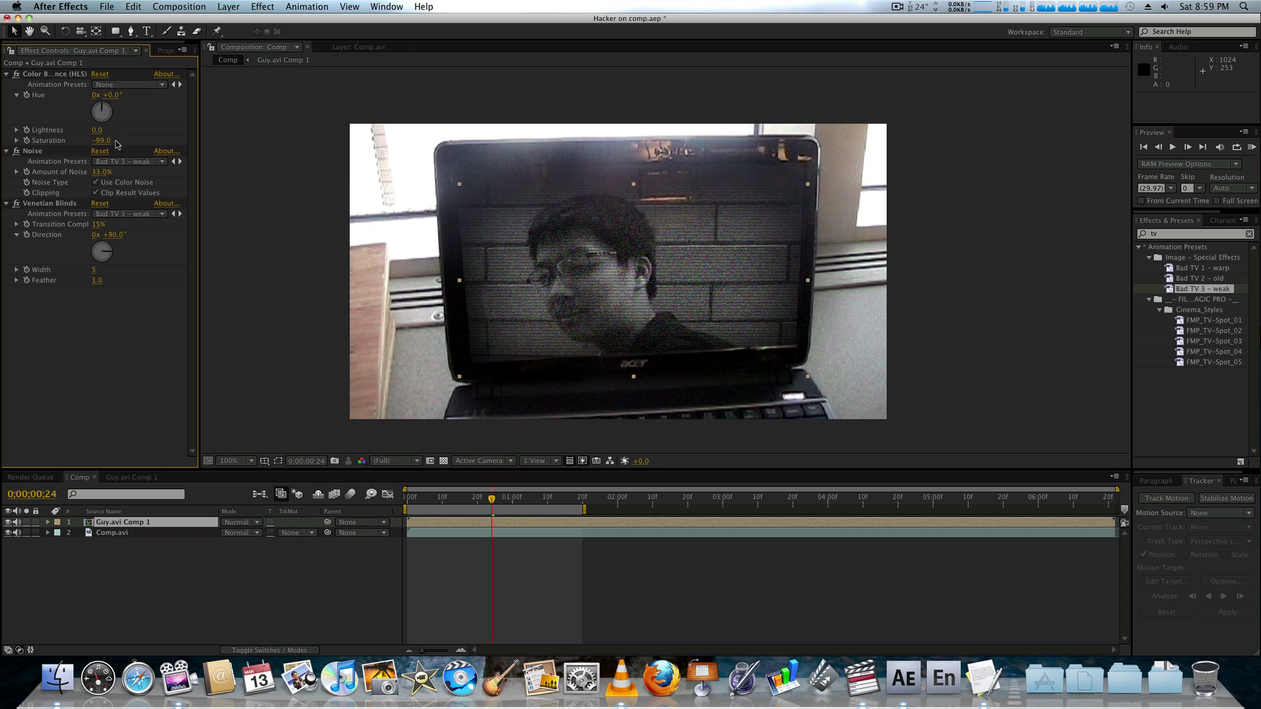
{"action": "left_click", "coordinate": [44, 77]}
{"action": "key", "text": "Delete"}
Step: Raise Amount of Noise to 100% and delete Noise, then raise blinds completion and delete Venetian Blinds
{"action": "left_click", "coordinate": [45, 77]}
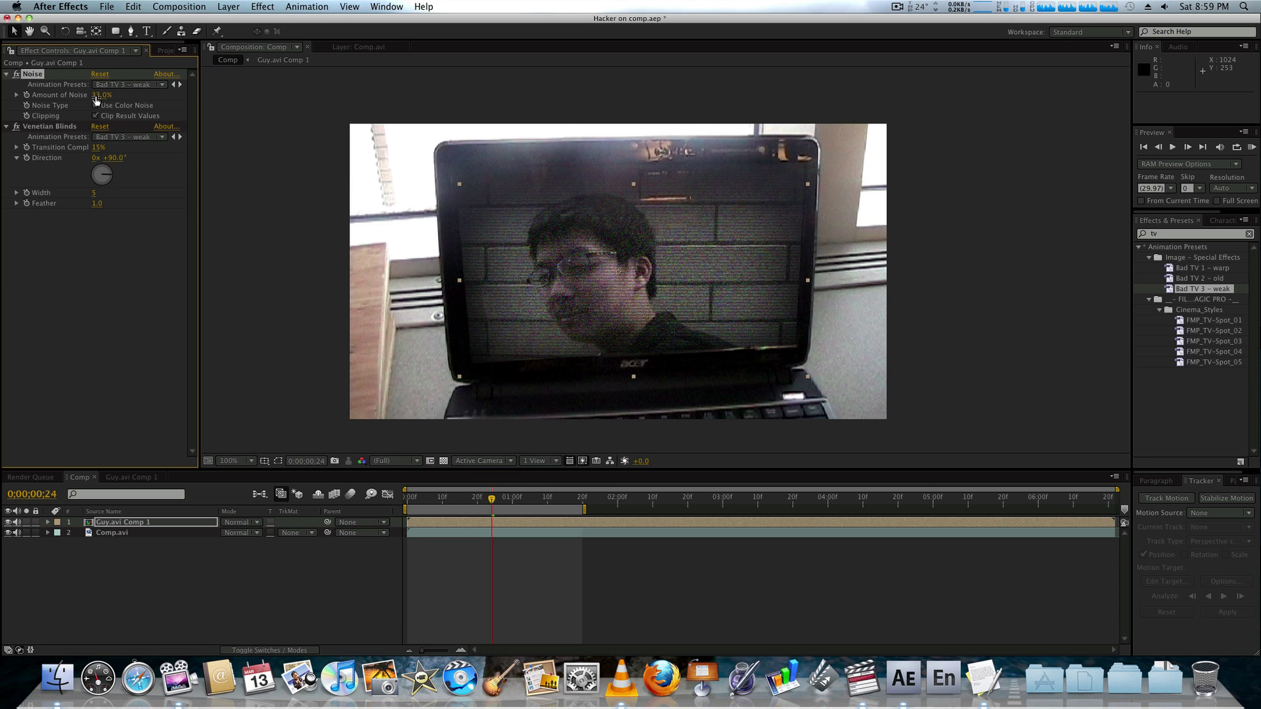
{"action": "left_click_drag", "start_coordinate": [100, 95], "coordinate": [194, 104]}
{"action": "key", "text": "Delete"}
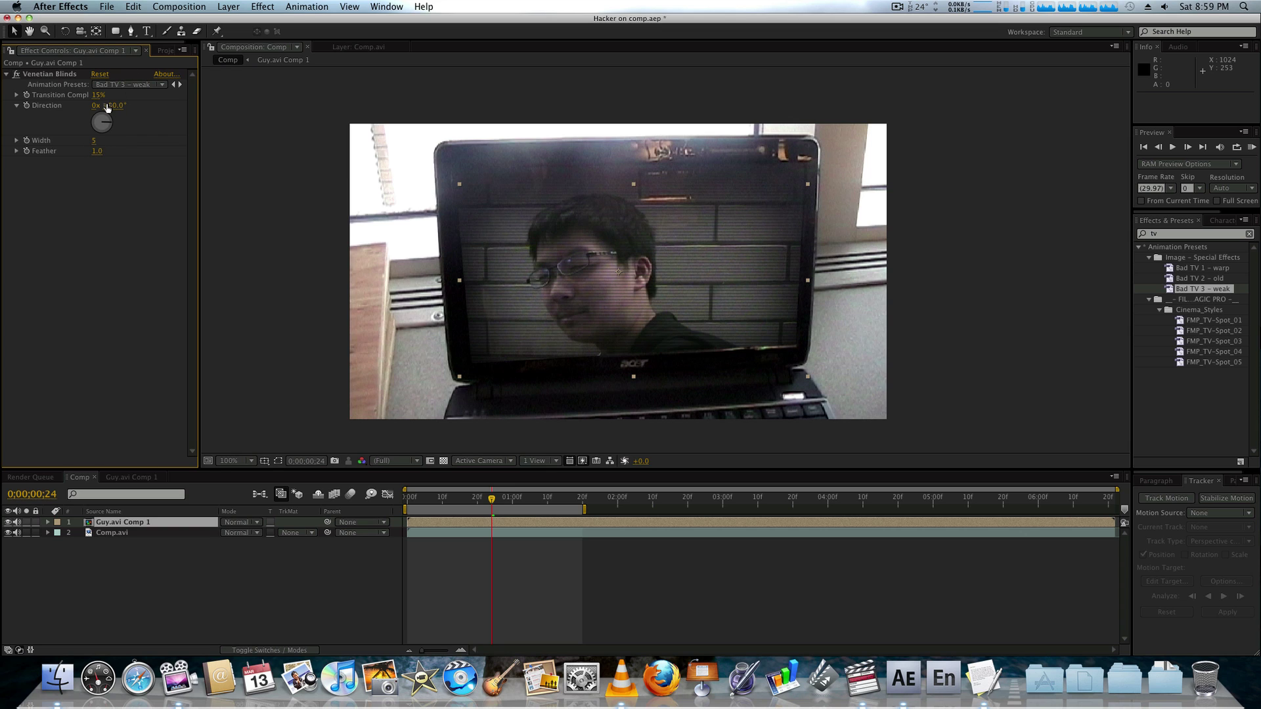
{"action": "left_click_drag", "start_coordinate": [97, 95], "coordinate": [110, 92]}
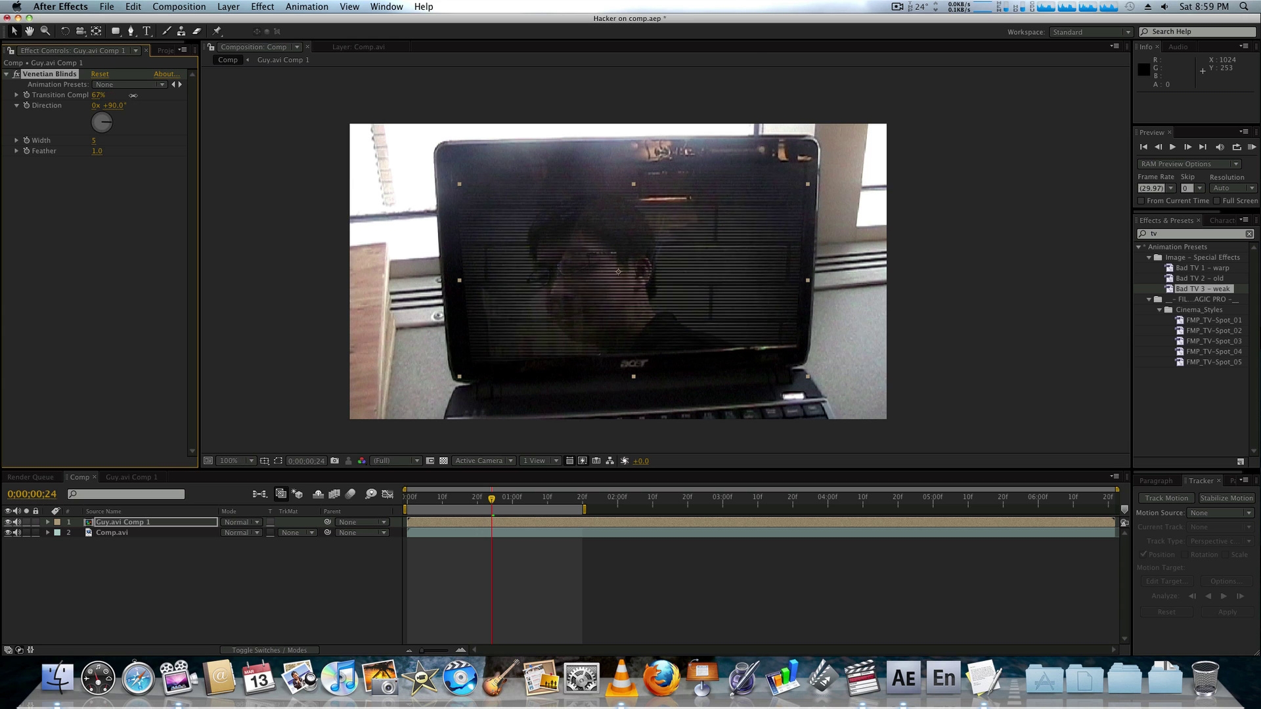
{"action": "key", "text": "Delete"}
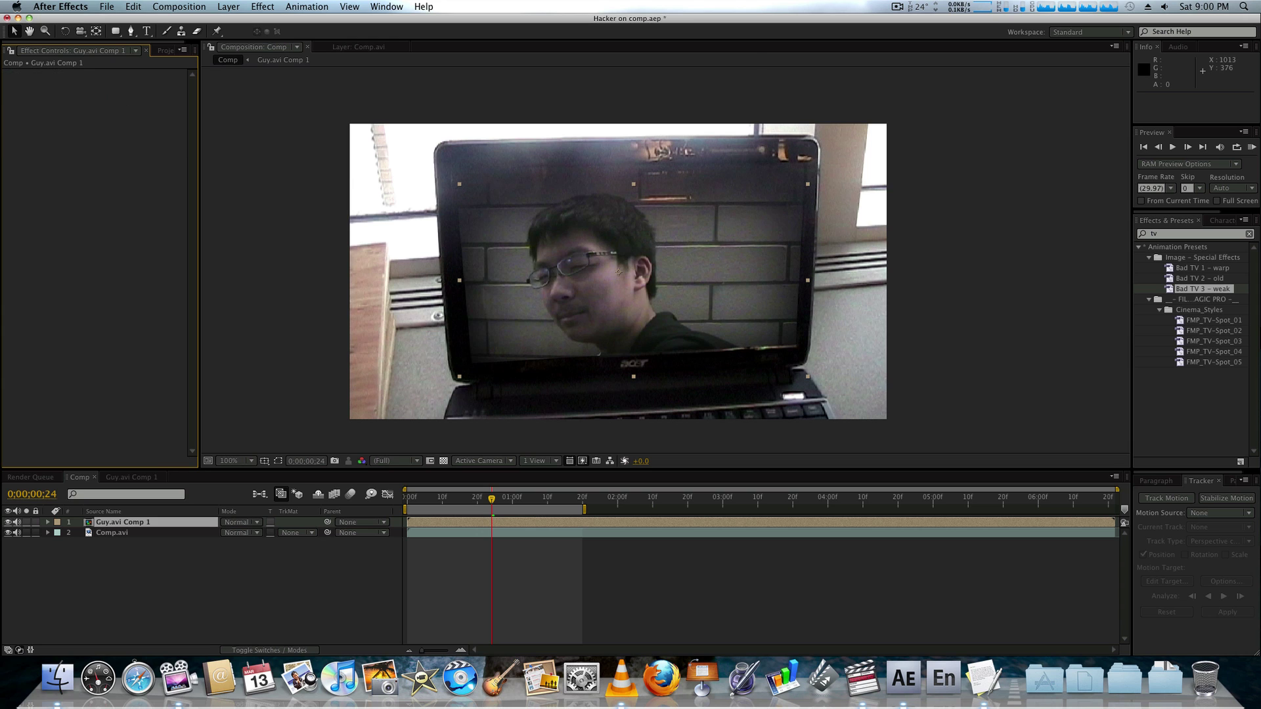
Step: Apply the Bad TV 2 - old preset to the guy's layer
{"action": "left_click", "coordinate": [1210, 285]}
{"action": "left_click", "coordinate": [1201, 280]}
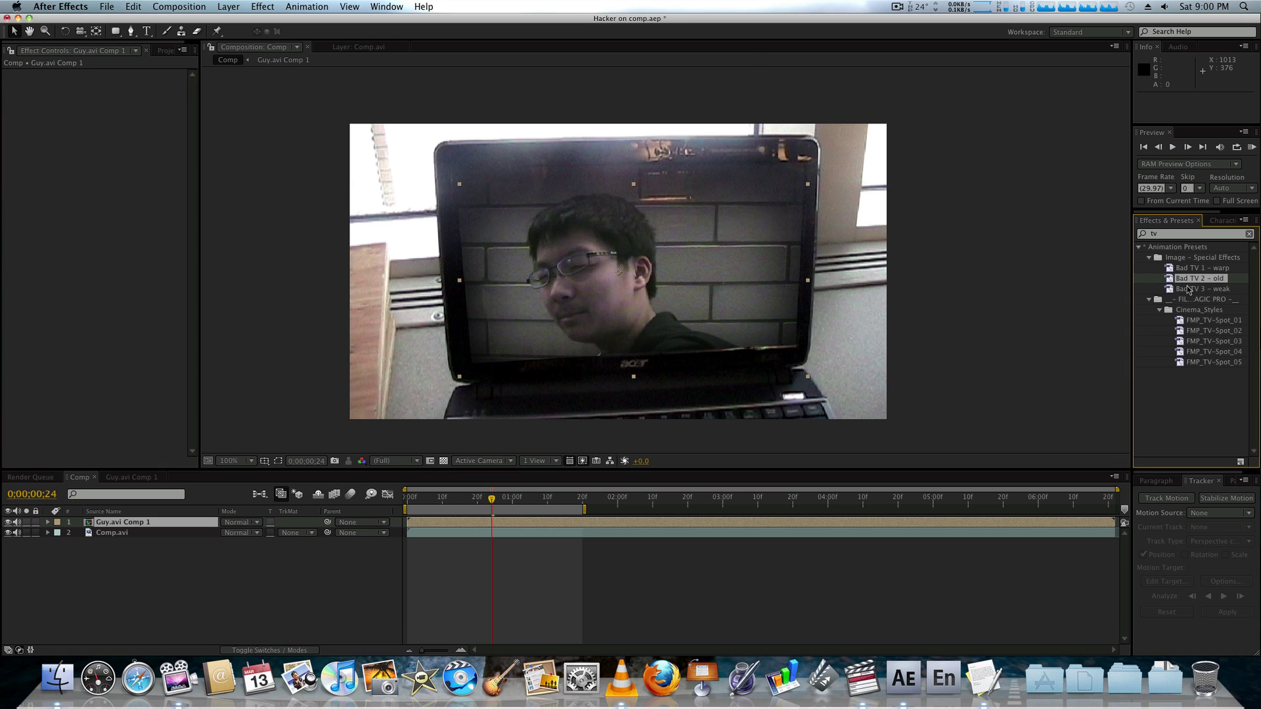
{"action": "left_click_drag", "start_coordinate": [1171, 284], "coordinate": [104, 529]}
{"action": "scroll", "coordinate": [105, 394], "scroll_direction": "down", "scroll_amount": 5}
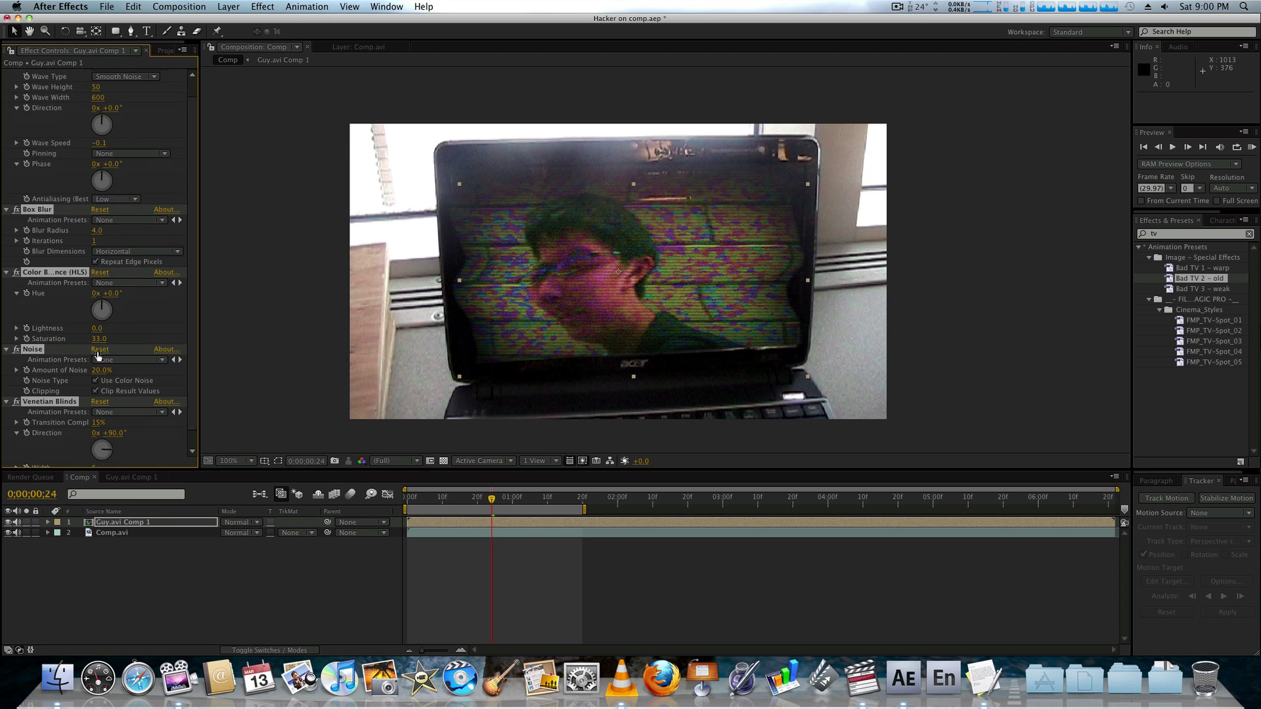
{"action": "scroll", "coordinate": [99, 354], "scroll_direction": "up", "scroll_amount": 5}
Step: Delete the Wave Warp and Box Blur effects
{"action": "left_click", "coordinate": [145, 136]}
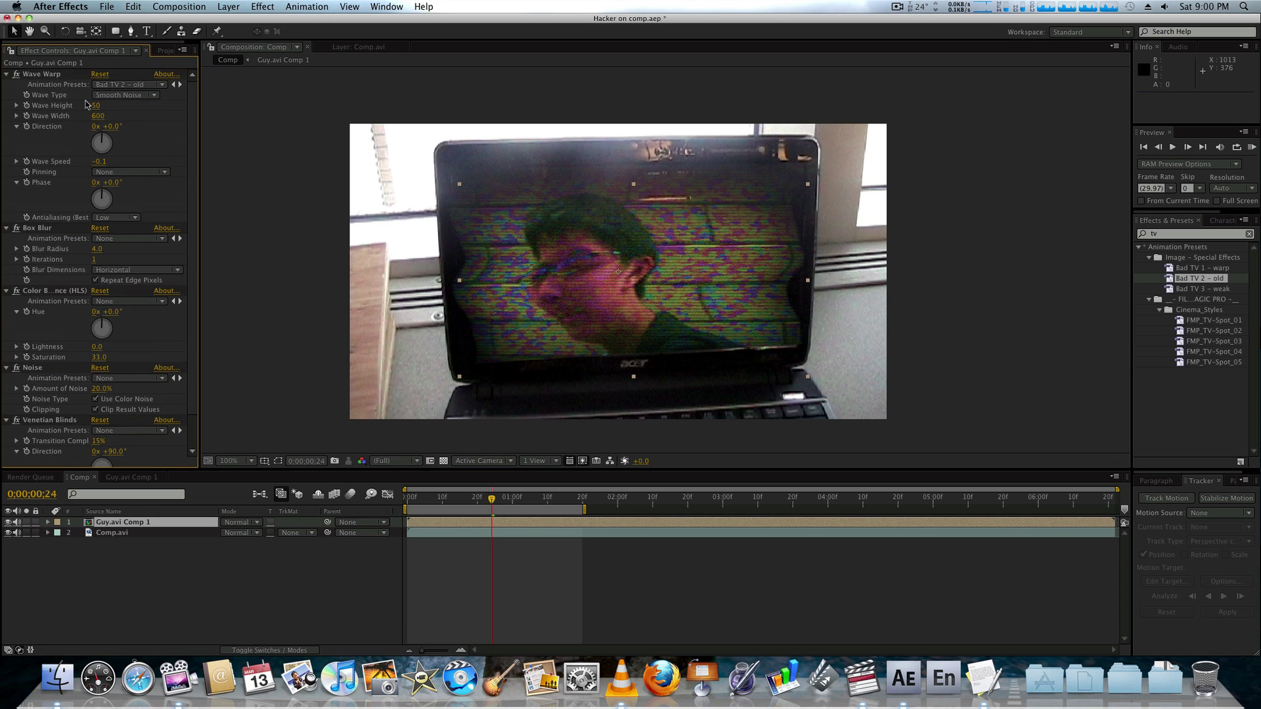
{"action": "left_click", "coordinate": [62, 75]}
{"action": "key", "text": "Delete"}
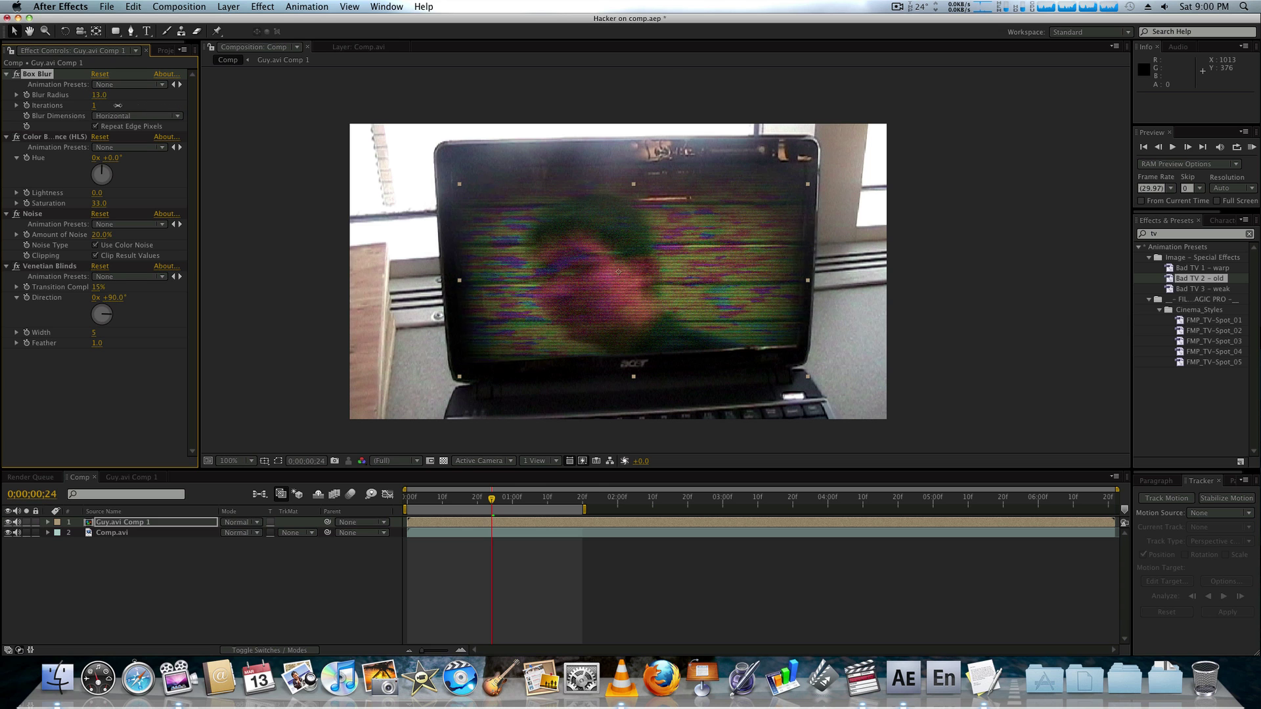
{"action": "left_click", "coordinate": [37, 74]}
{"action": "key", "text": "Delete"}
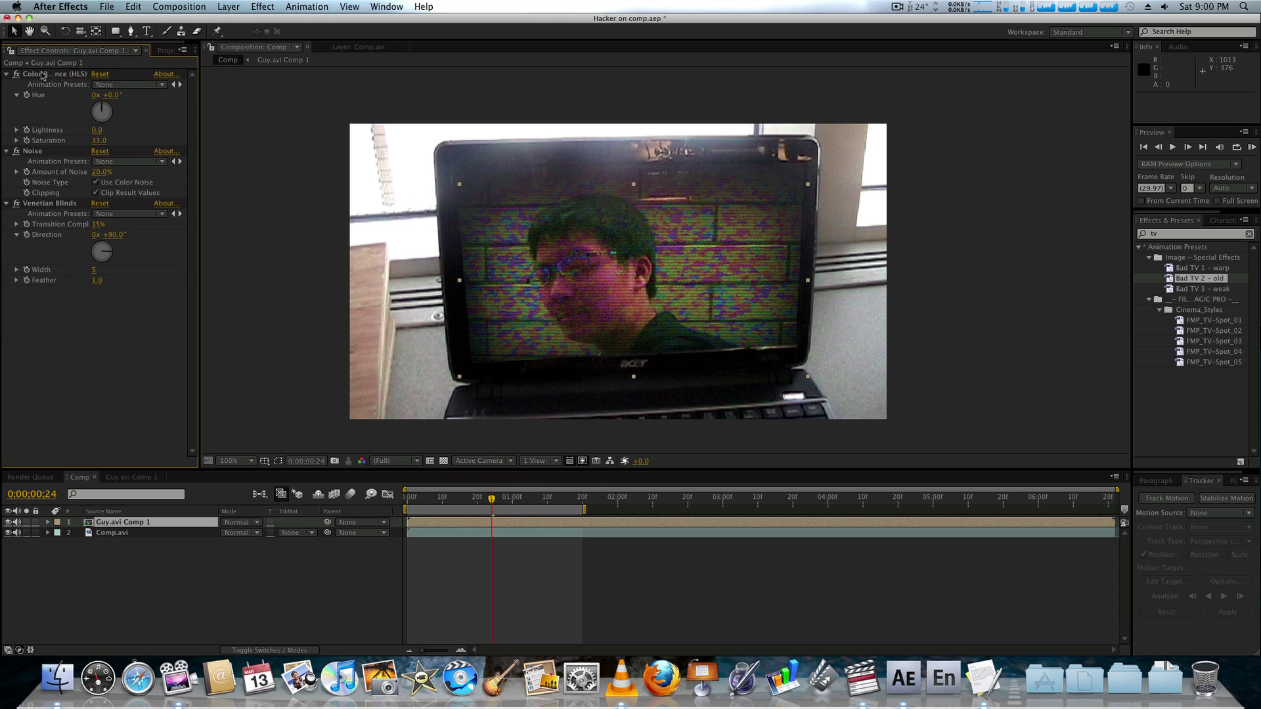
Step: Shift the hue to turn the face green, set Noise to 45%, then delete Color Balance, Noise and Venetian Blinds
{"action": "left_click", "coordinate": [41, 75]}
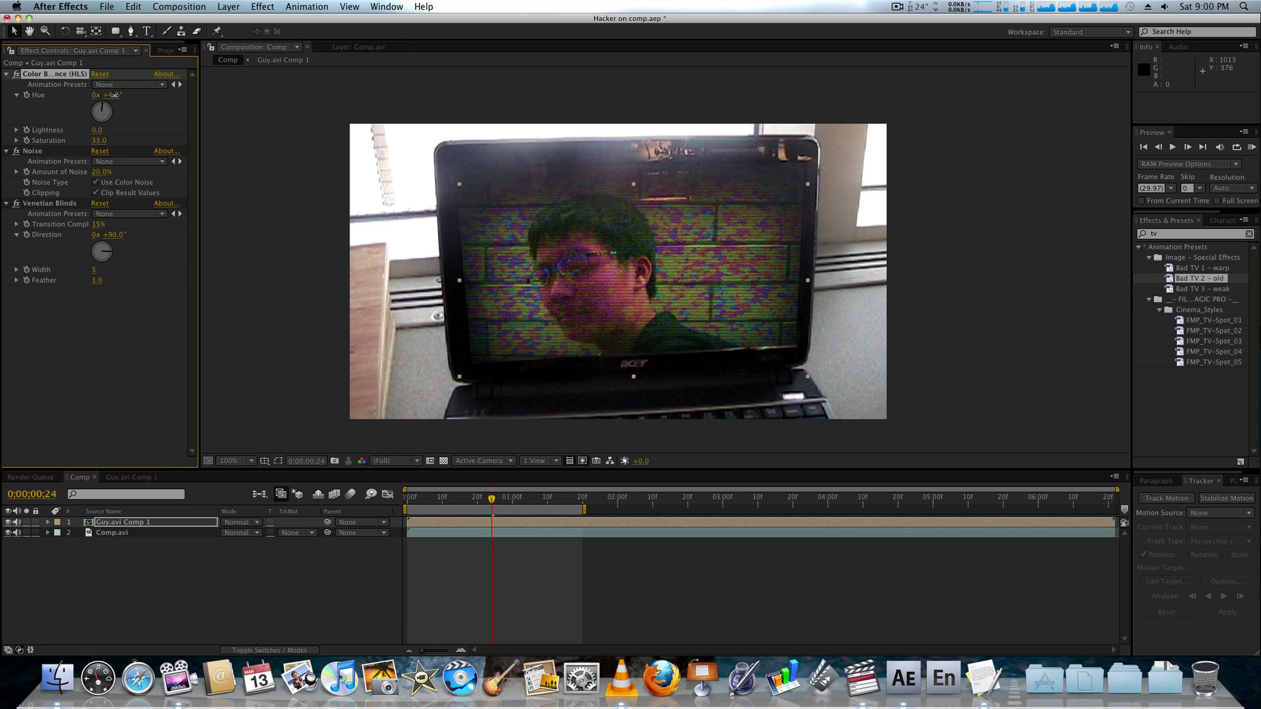
{"action": "left_click_drag", "start_coordinate": [115, 95], "coordinate": [217, 106]}
{"action": "key", "text": "Delete"}
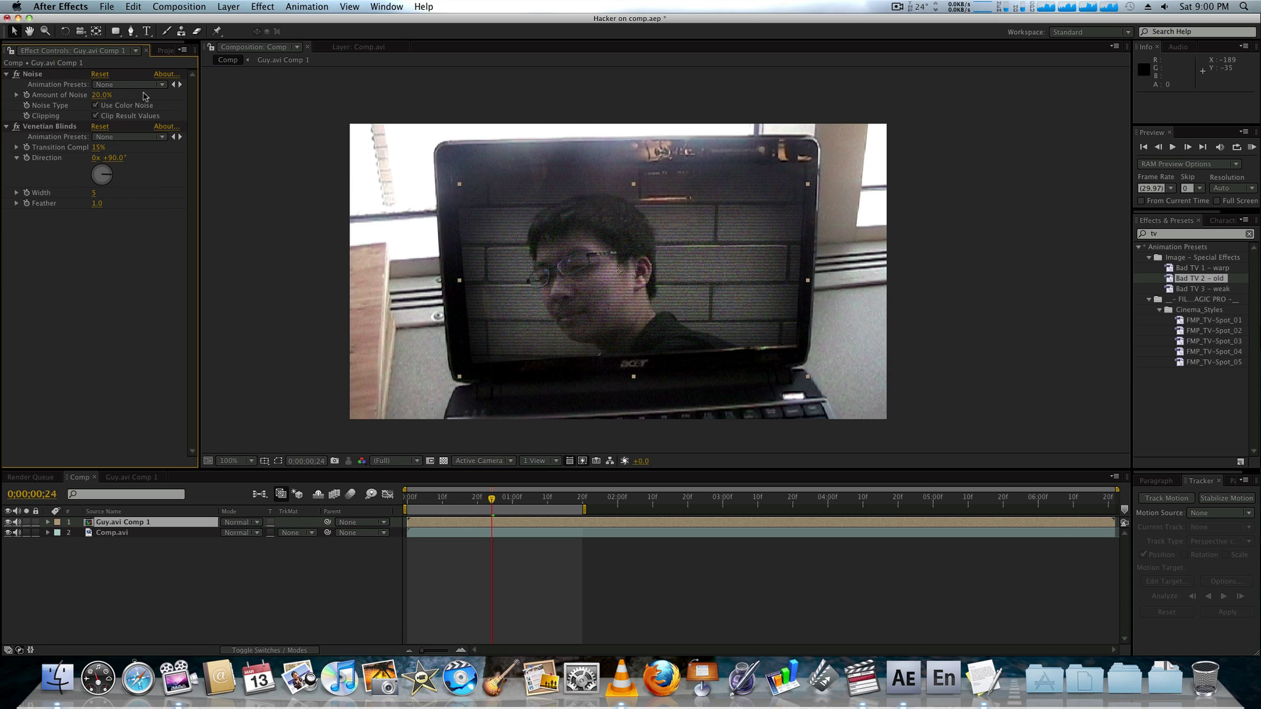
{"action": "left_click", "coordinate": [53, 72]}
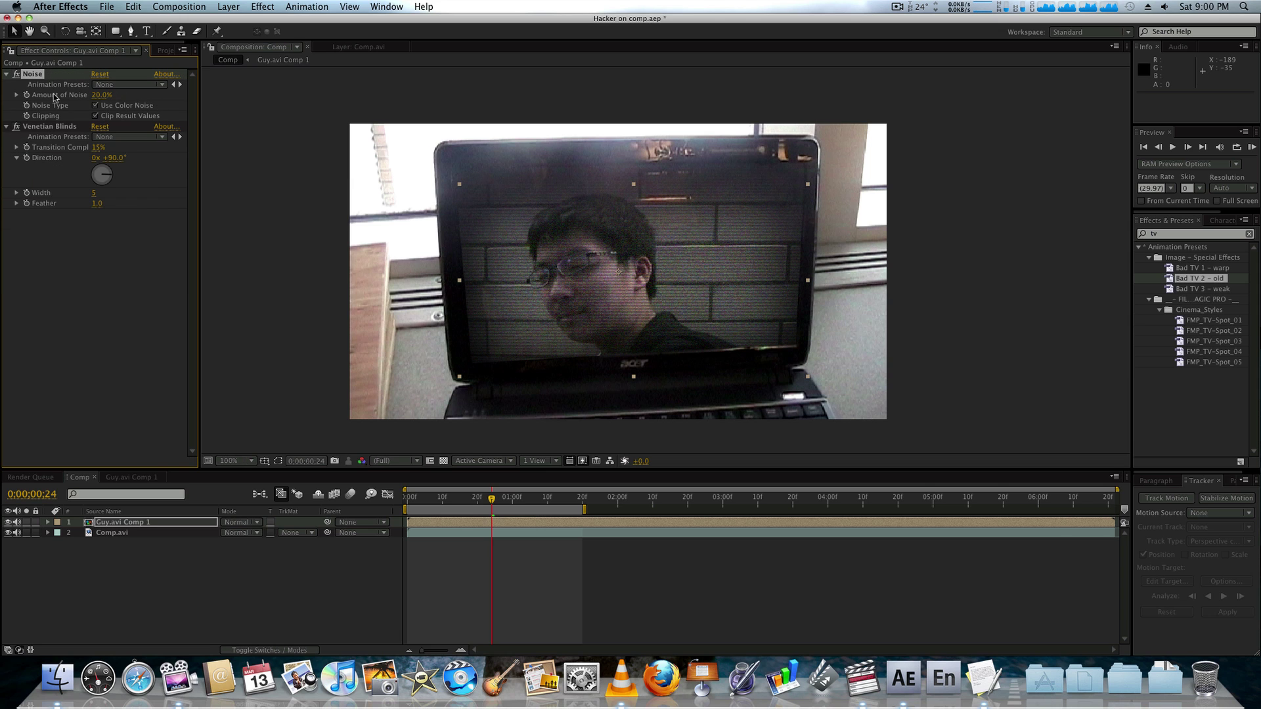
{"action": "left_click_drag", "start_coordinate": [104, 95], "coordinate": [117, 94]}
{"action": "key", "text": "Delete"}
{"action": "left_click", "coordinate": [57, 75]}
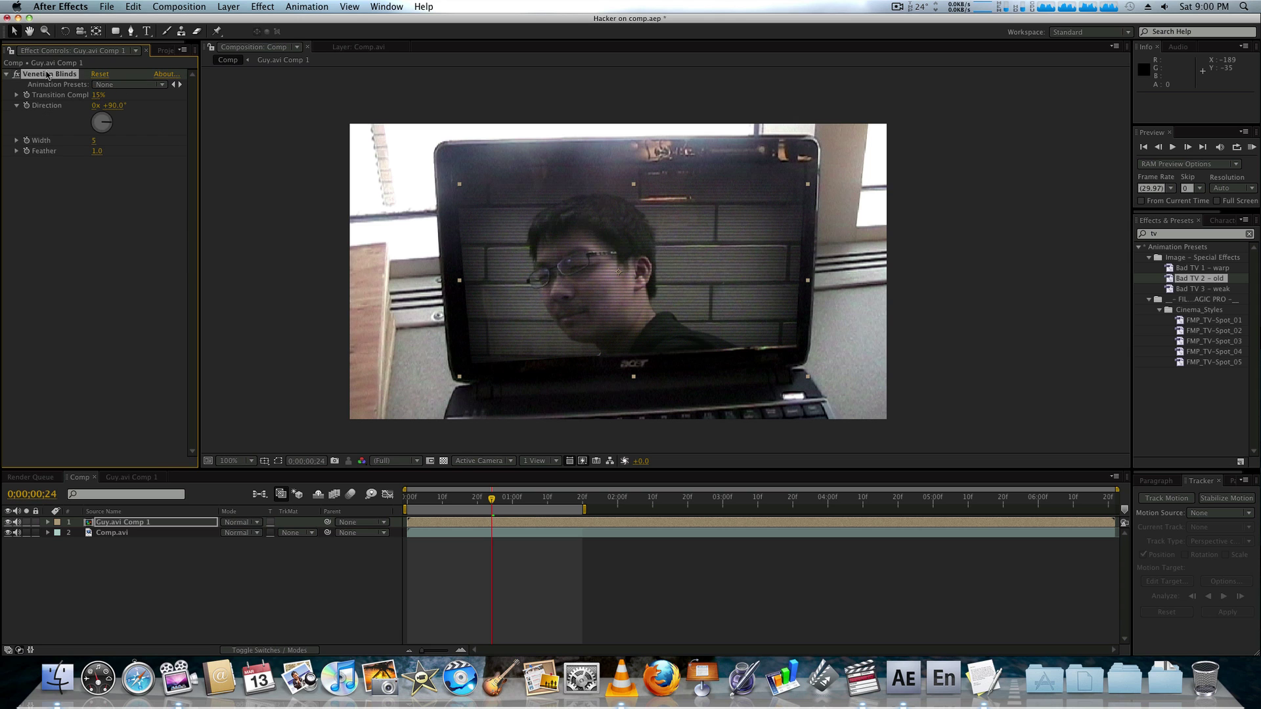
{"action": "key", "text": "Delete"}
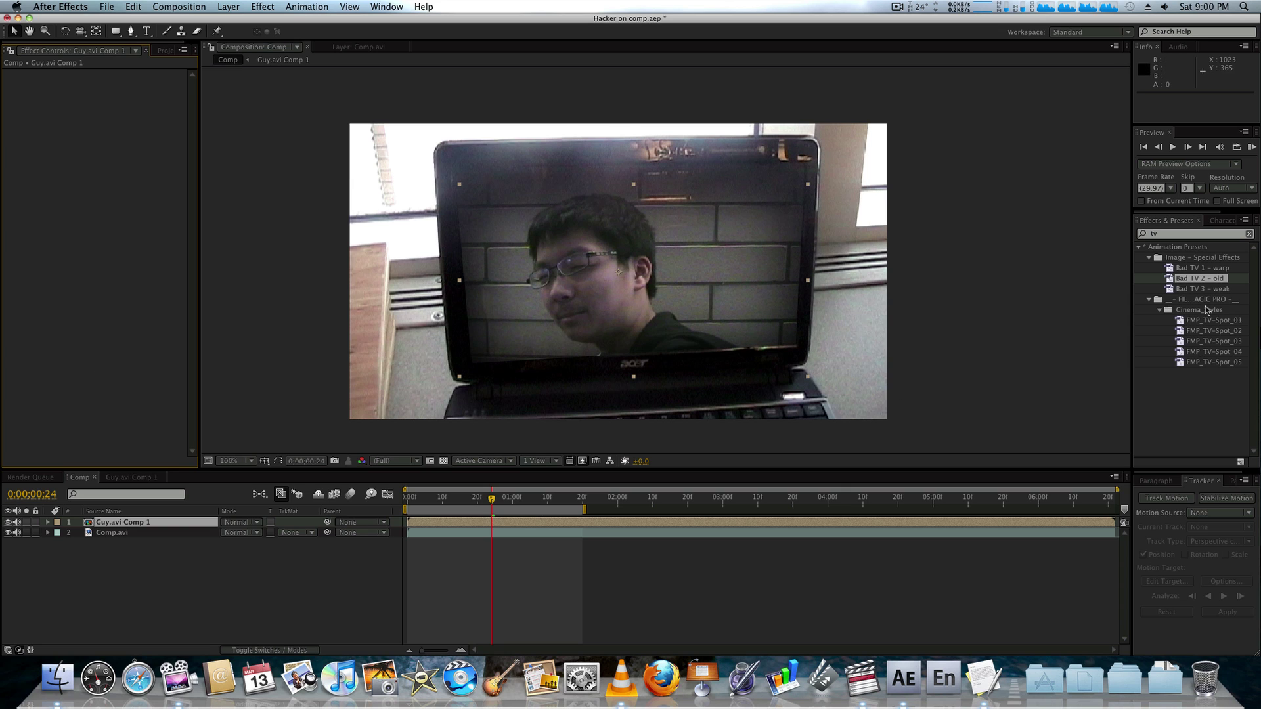
Step: Toggle Guy.avi Comp 1's visibility off, on, then off again, leaving the laptop screen dark
{"action": "left_click", "coordinate": [897, 8]}
{"action": "left_click", "coordinate": [904, 45]}
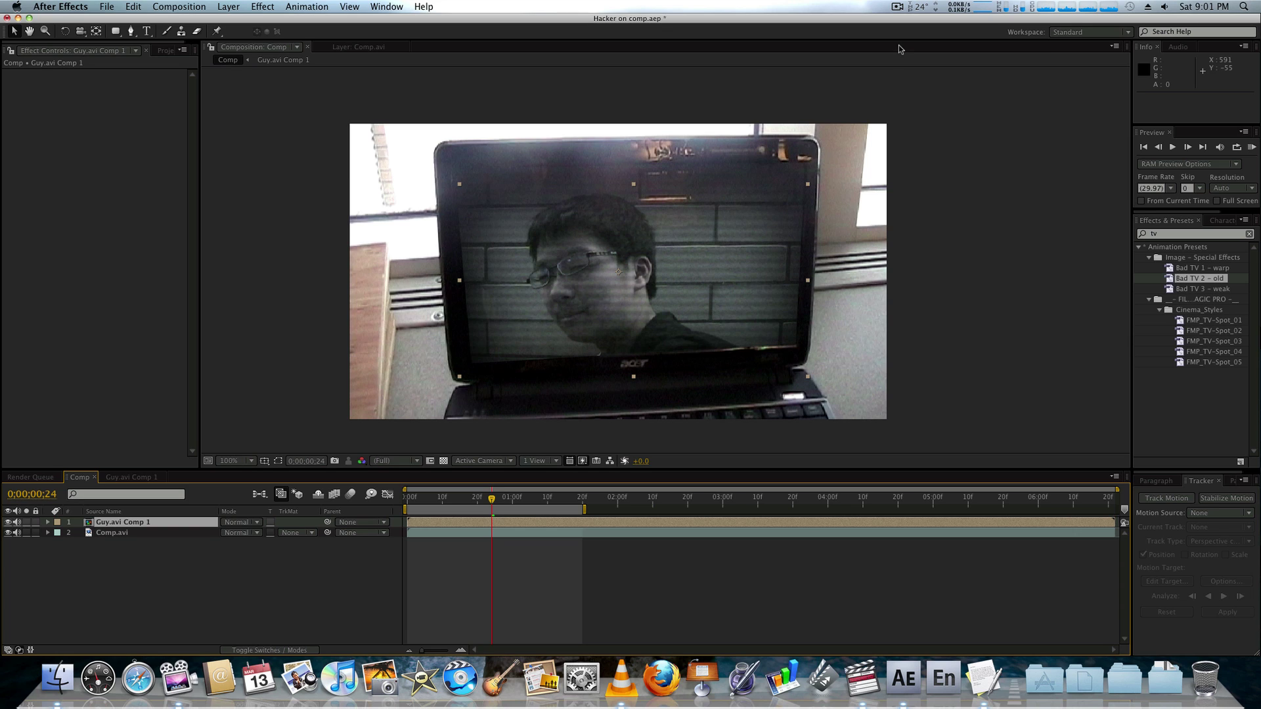
{"action": "left_click", "coordinate": [8, 523]}
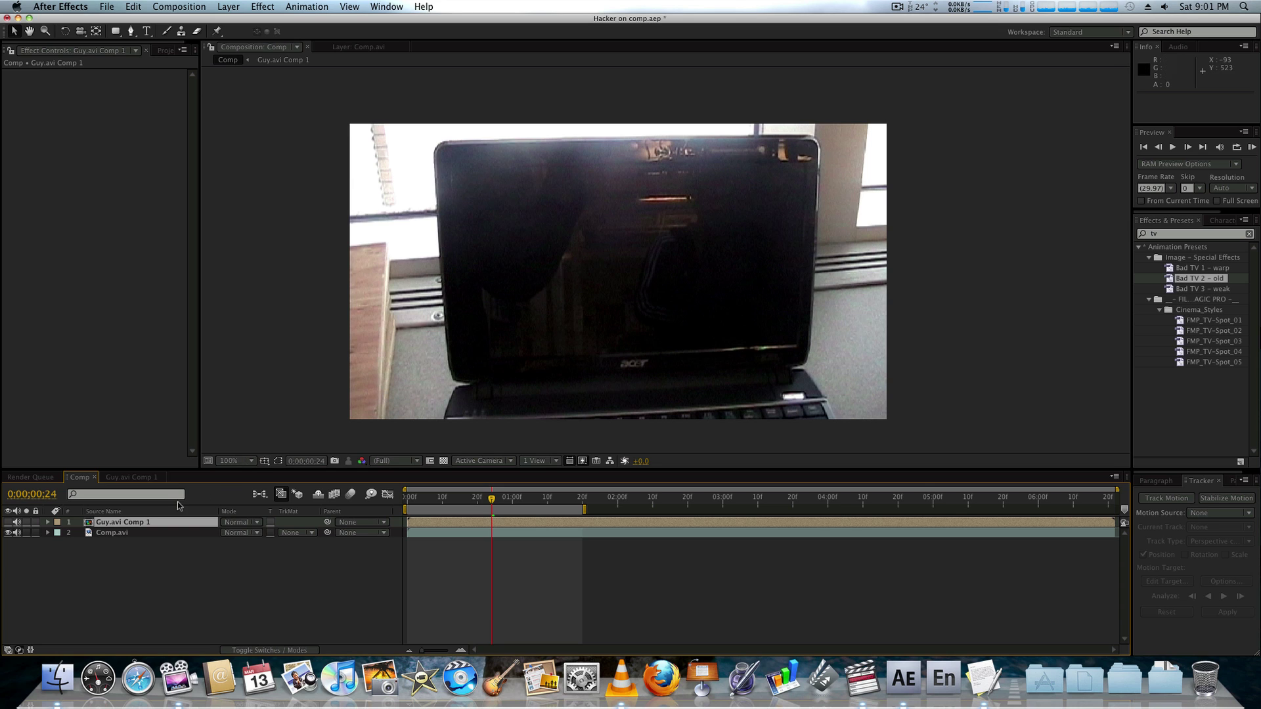
{"action": "left_click", "coordinate": [8, 523]}
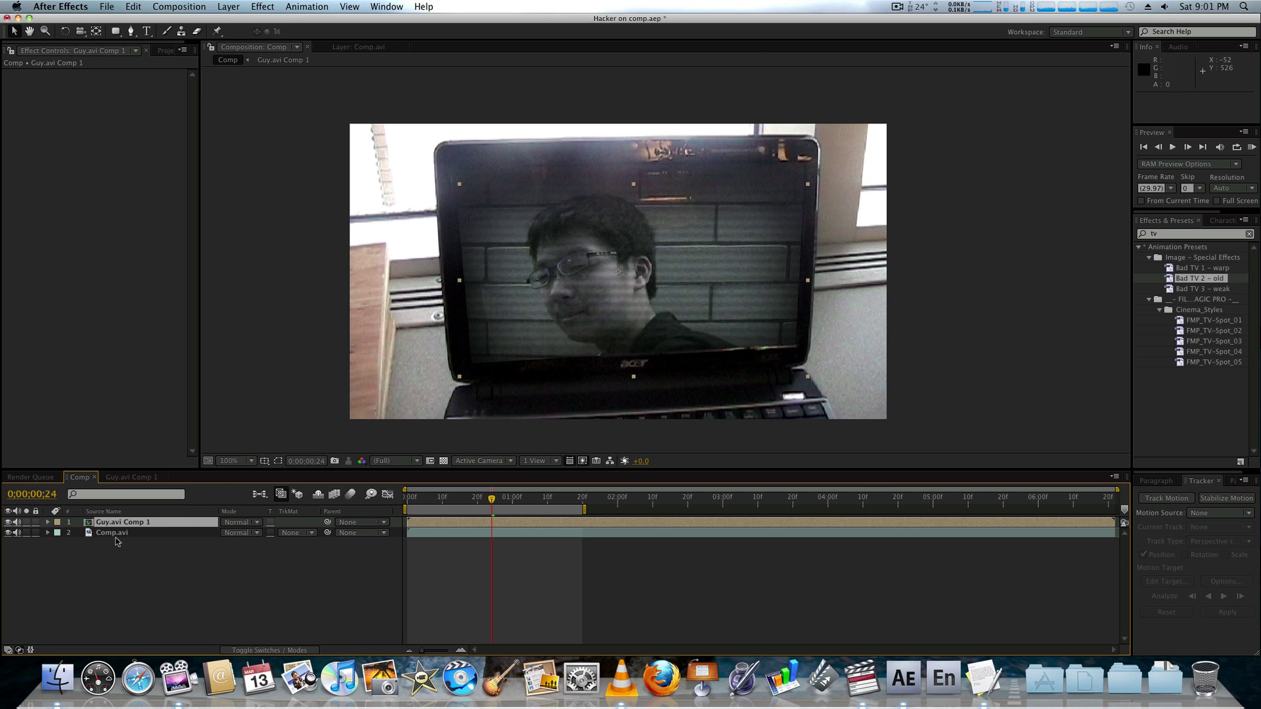
{"action": "left_click", "coordinate": [8, 522]}
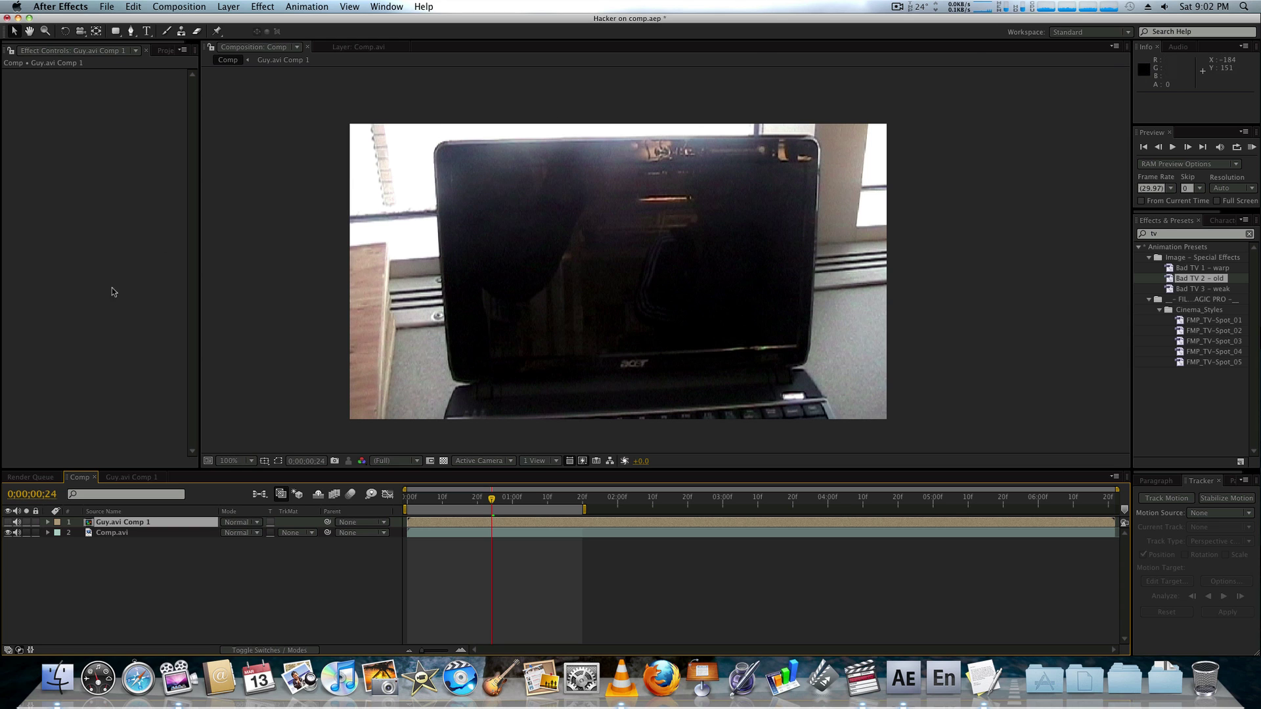
Step: Cancel the New Solid dialog and its colour picker without adding a solid, then show Guy.avi Comp 1 again
{"action": "left_click", "coordinate": [121, 31]}
{"action": "left_click", "coordinate": [120, 31]}
{"action": "left_click", "coordinate": [133, 6]}
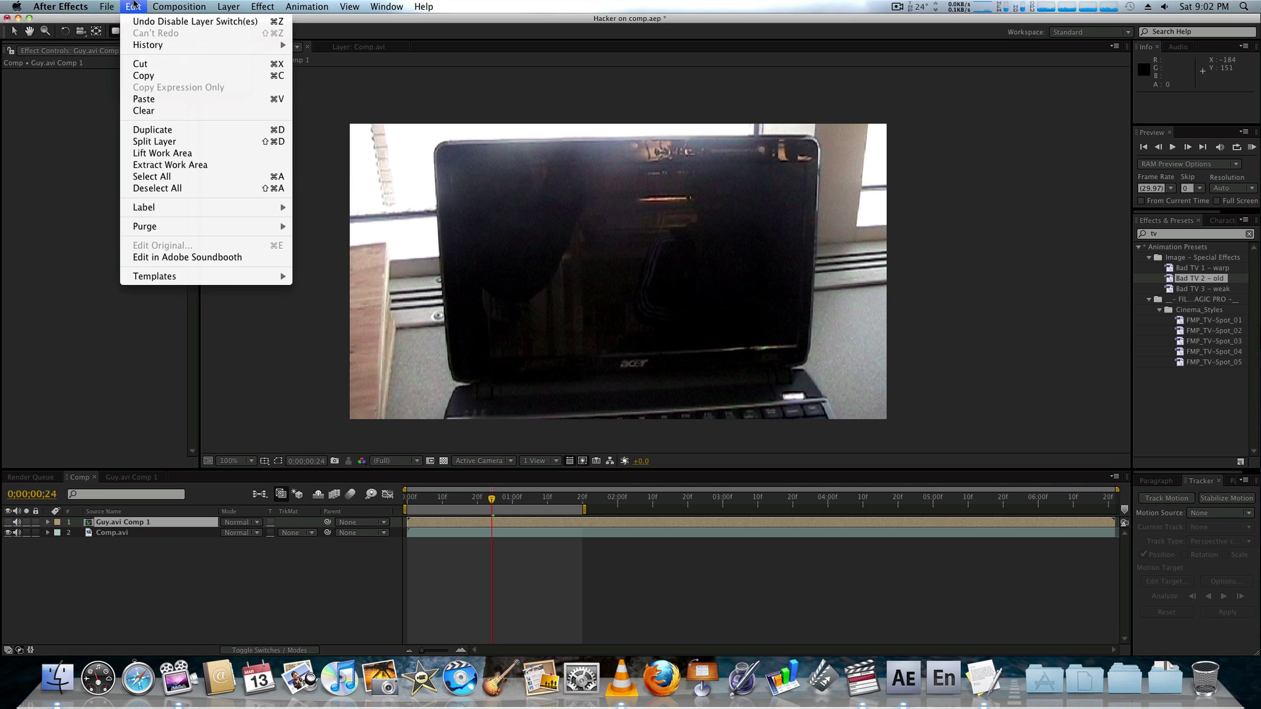
{"action": "mouse_move", "coordinate": [110, 7]}
{"action": "mouse_move", "coordinate": [126, 25]}
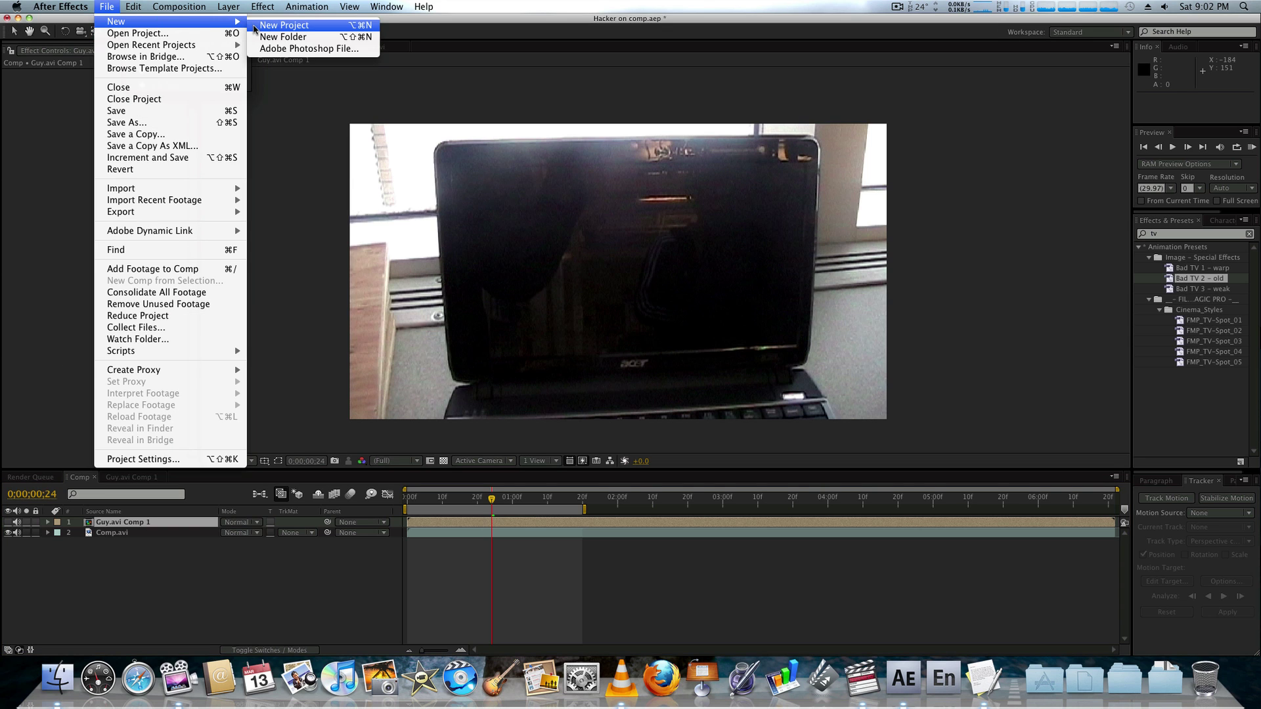
{"action": "mouse_move", "coordinate": [234, 5]}
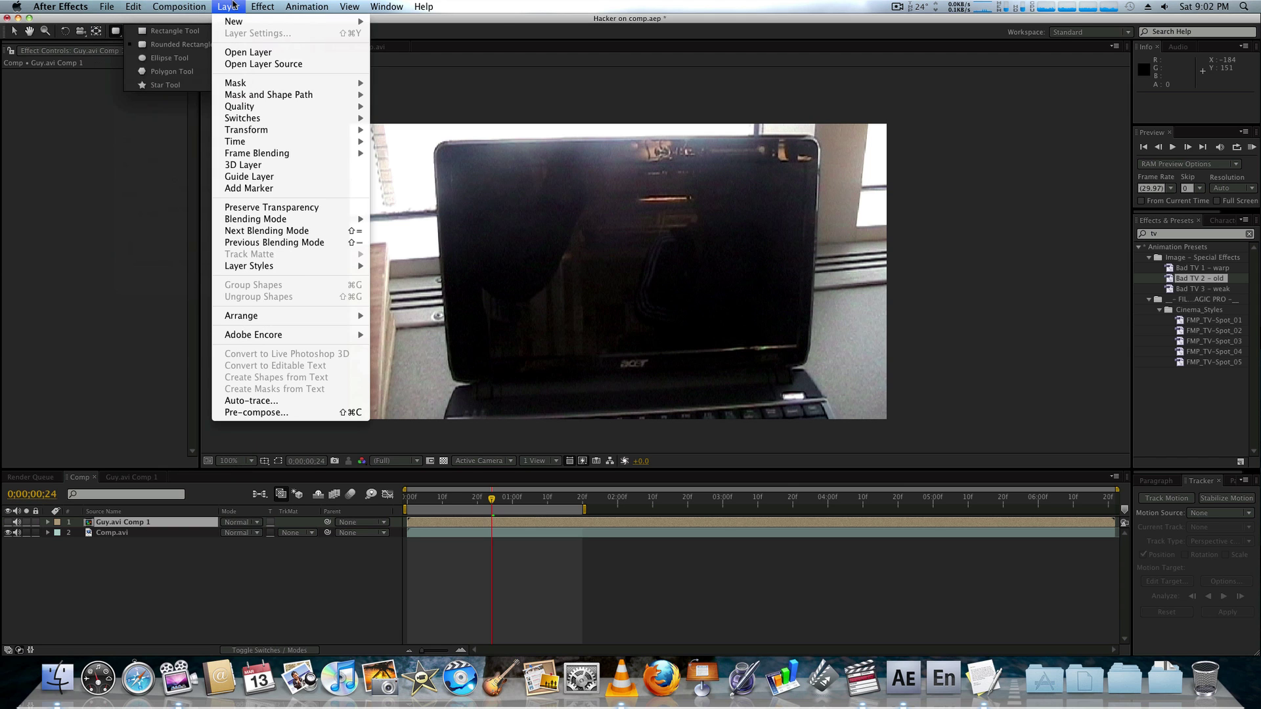
{"action": "mouse_move", "coordinate": [252, 26]}
{"action": "left_click", "coordinate": [410, 34]}
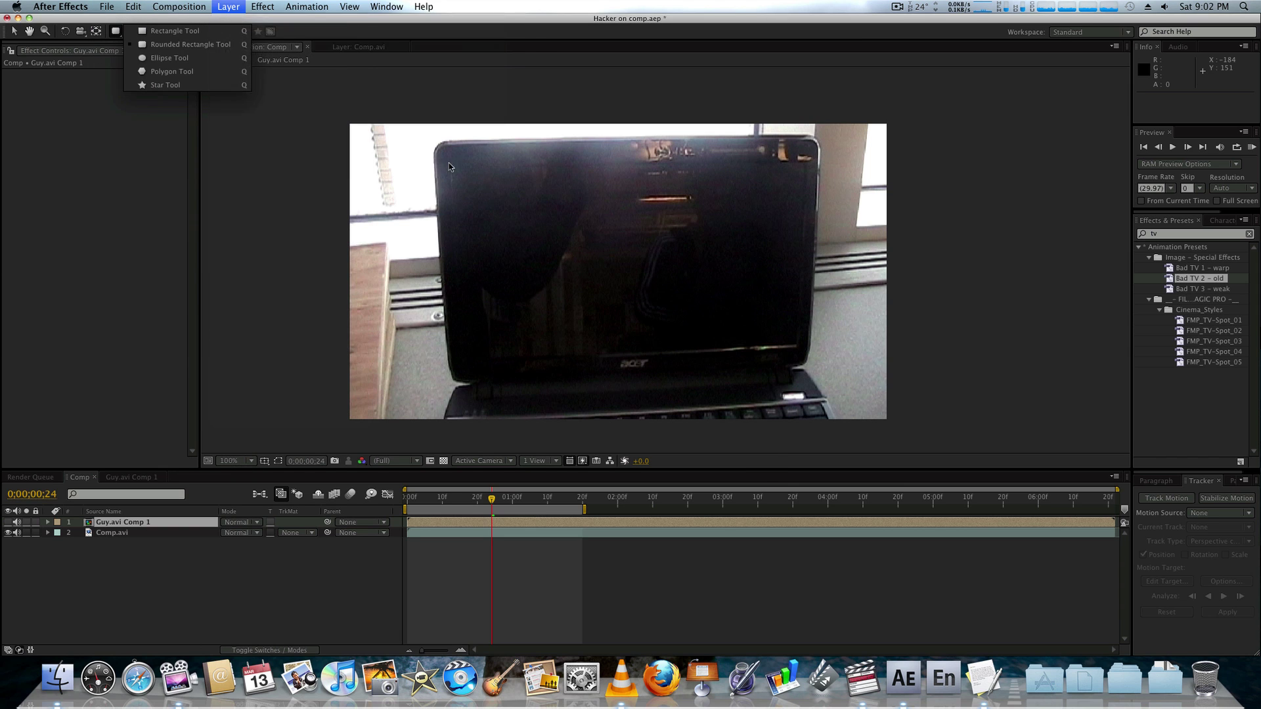
{"action": "left_click", "coordinate": [623, 407]}
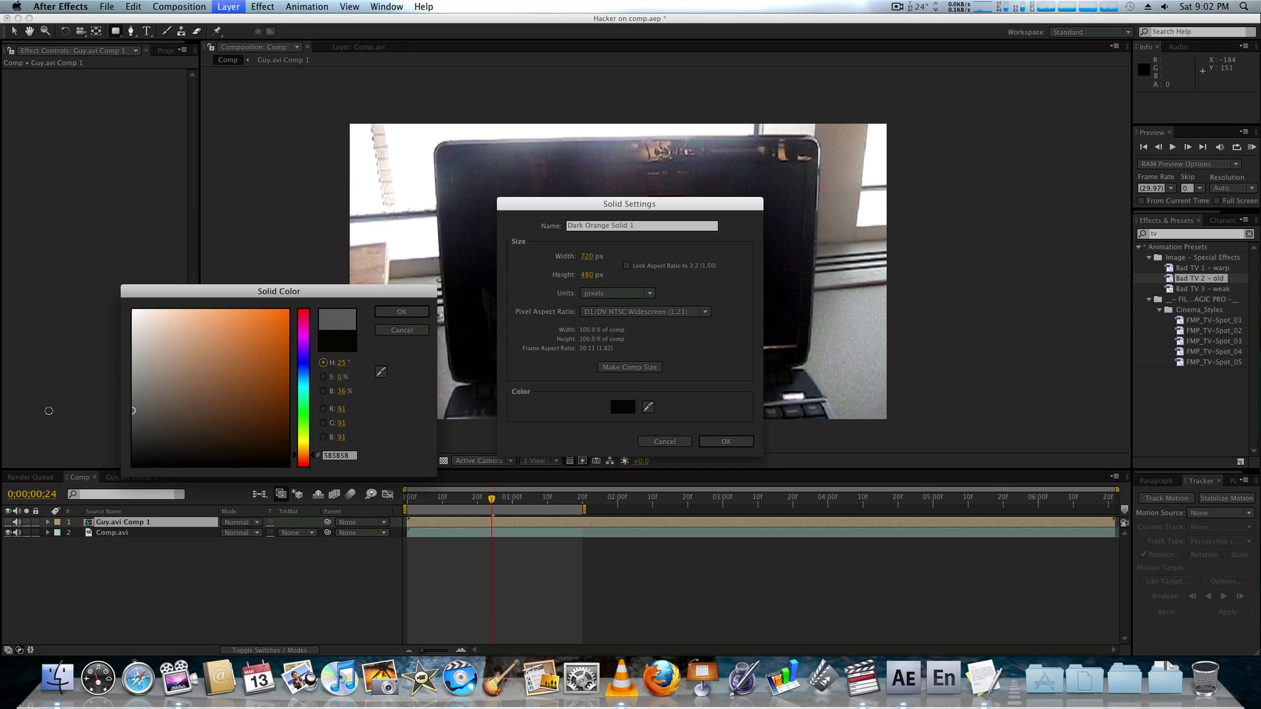
{"action": "left_click", "coordinate": [409, 332]}
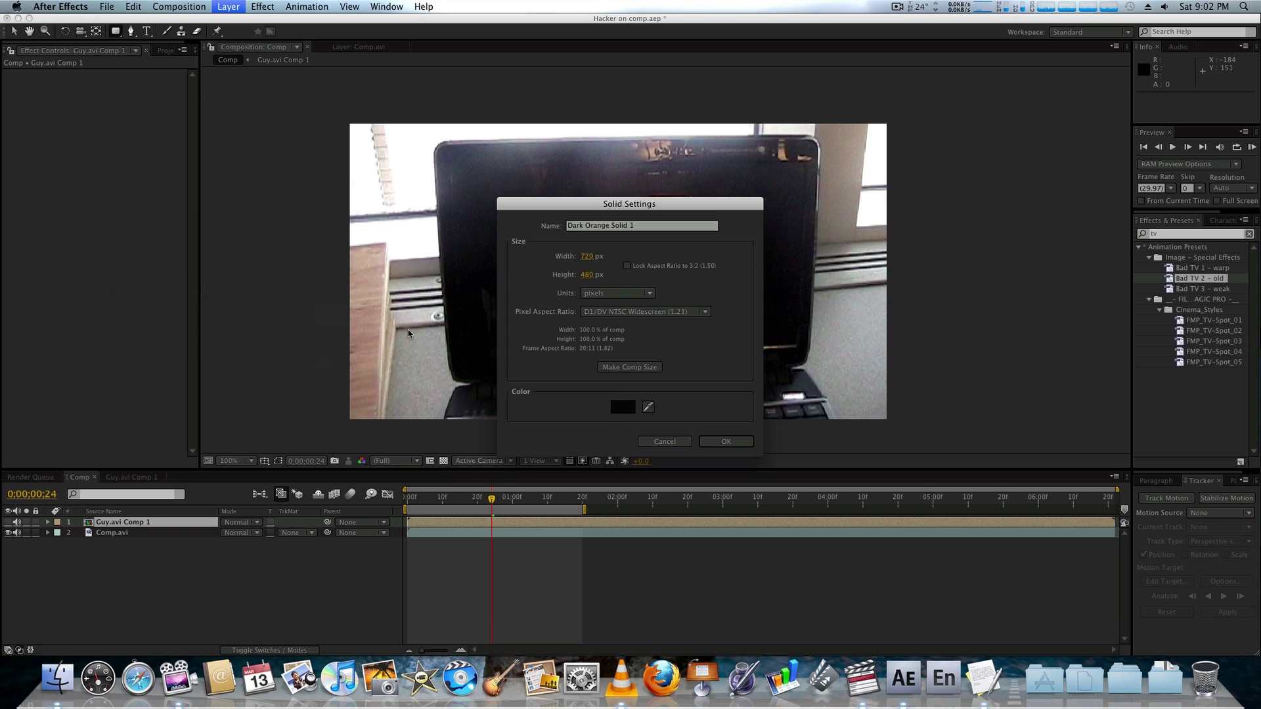
{"action": "left_click", "coordinate": [683, 443]}
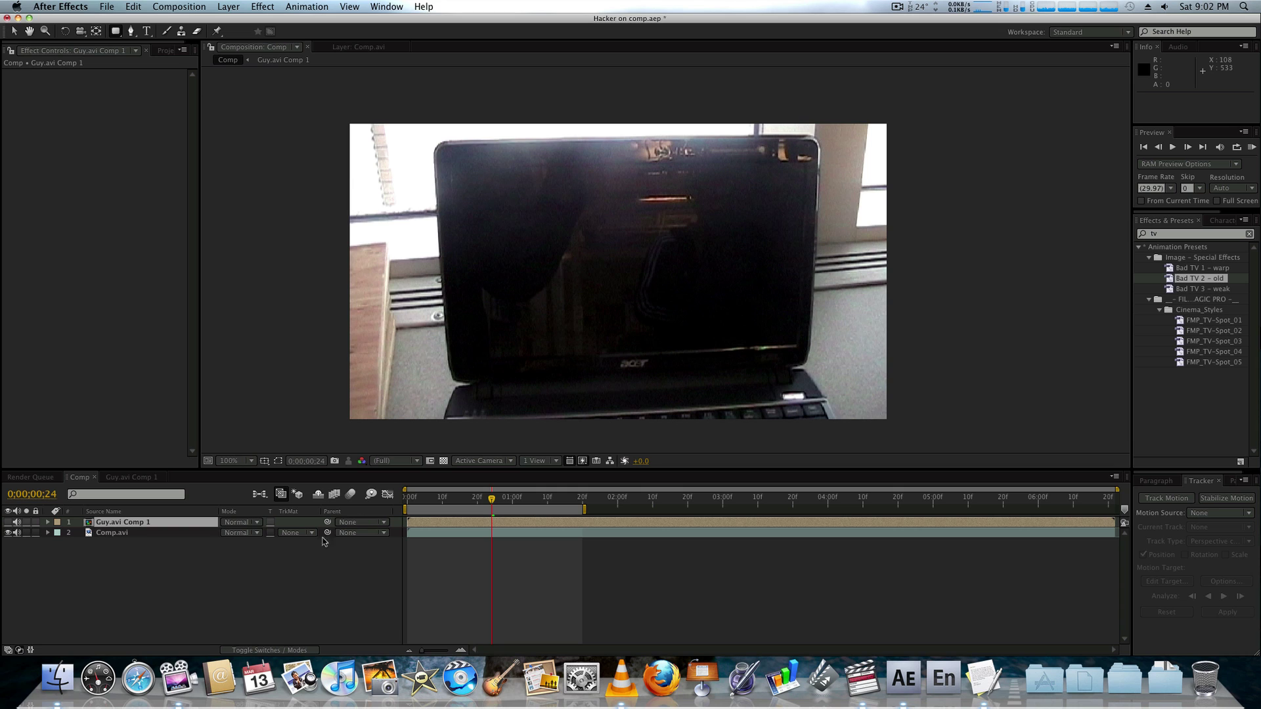
{"action": "left_click", "coordinate": [8, 522]}
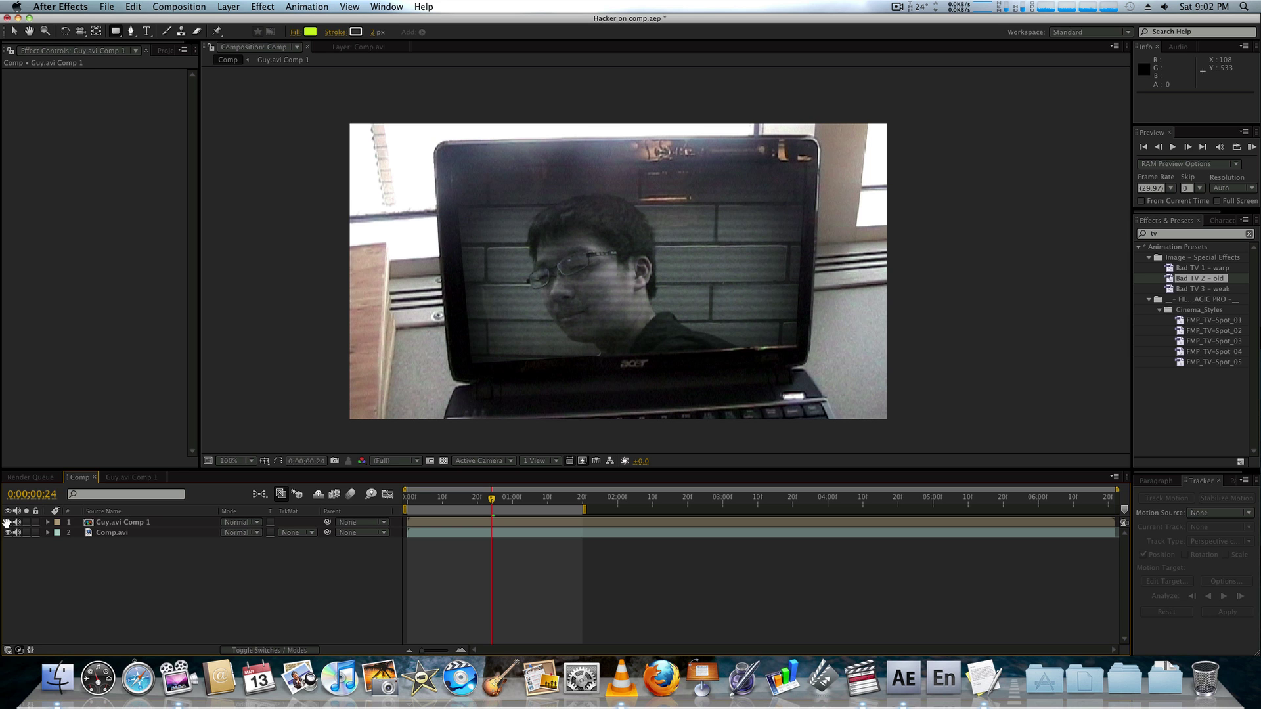
Step: Preview the guy's face playing inside the laptop screen over Comp.avi, then stop playback
{"action": "key", "text": "space"}
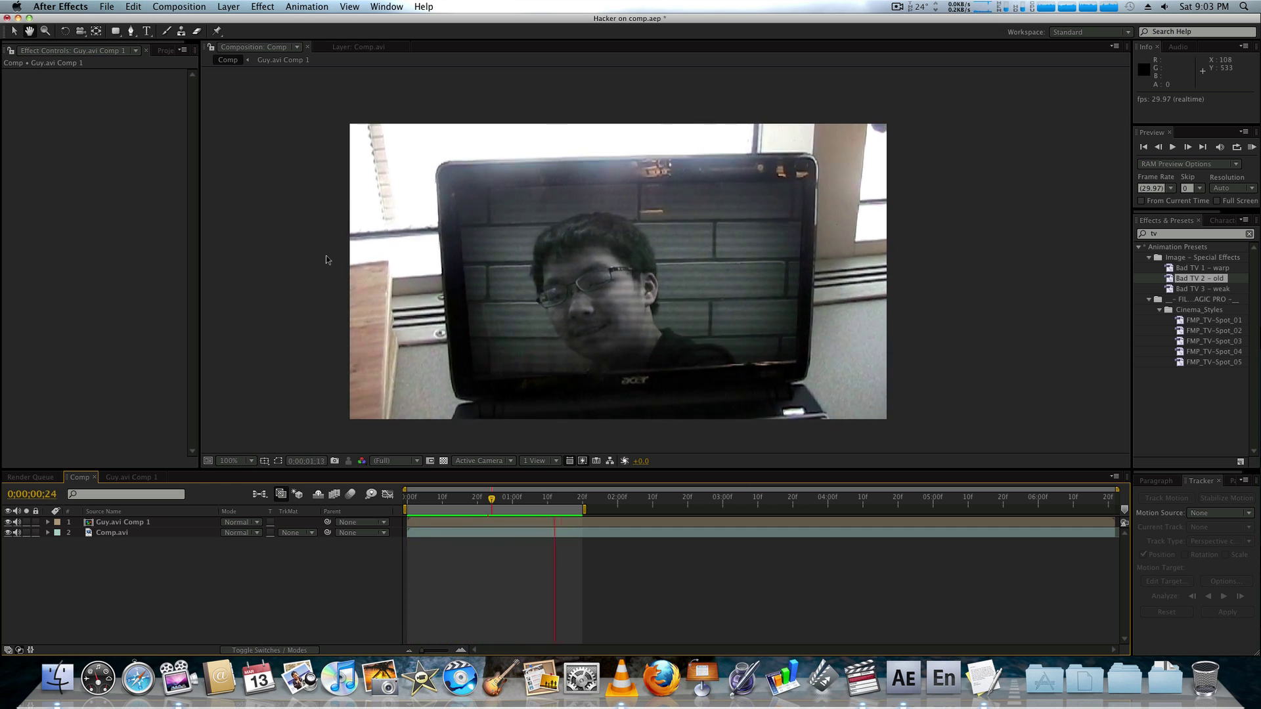
{"action": "key", "text": "q"}
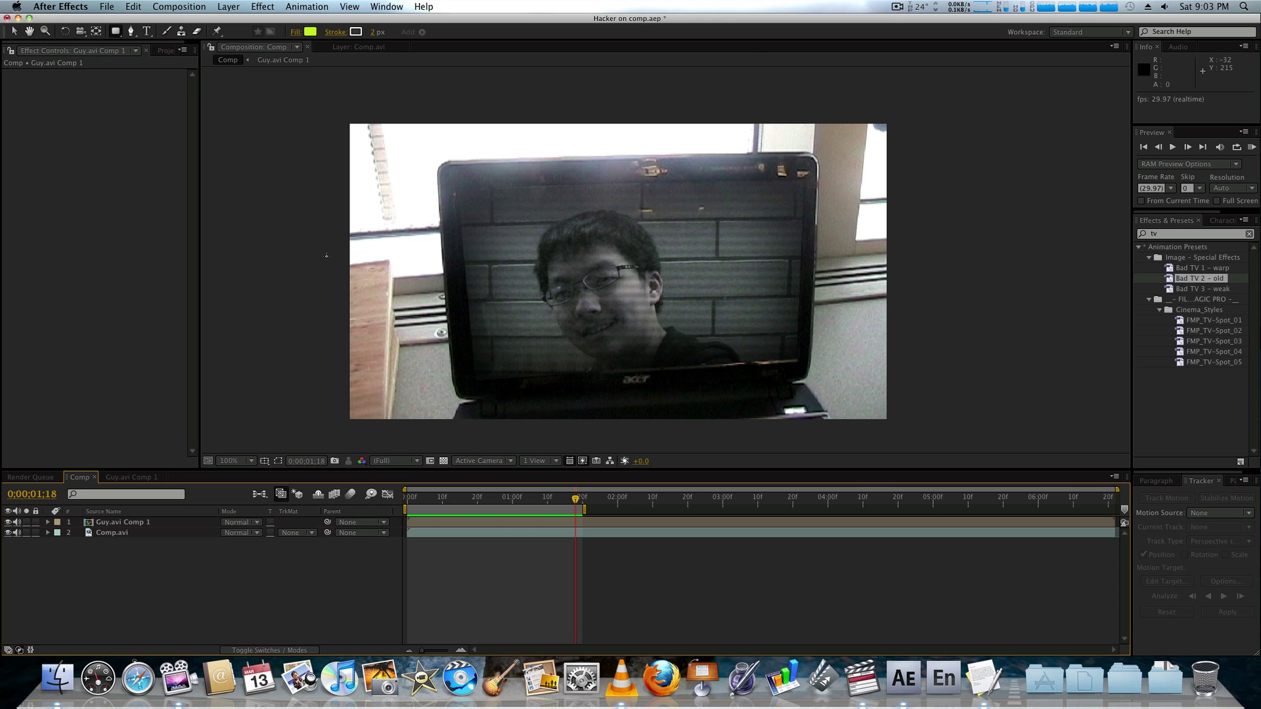